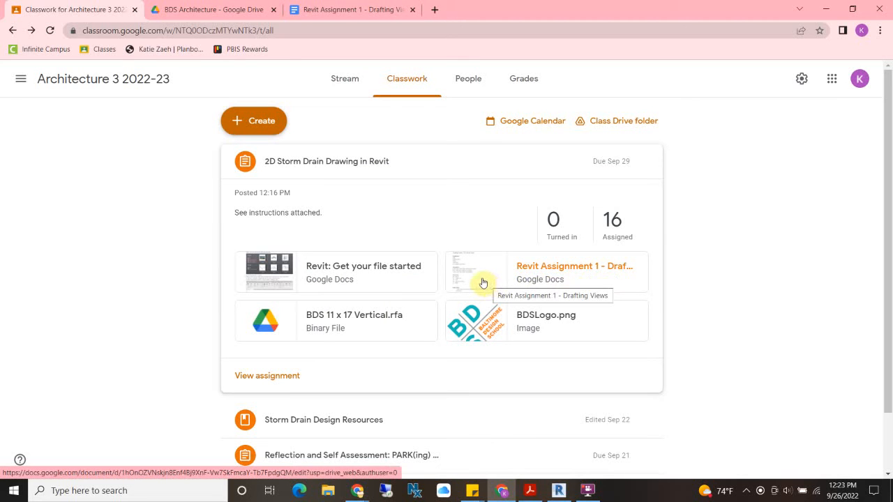
Open the Revit Assignment 1 - Drafting Views document from the class assignment and review its vocabulary, shortcuts and deliverable requirements.
click(528, 265)
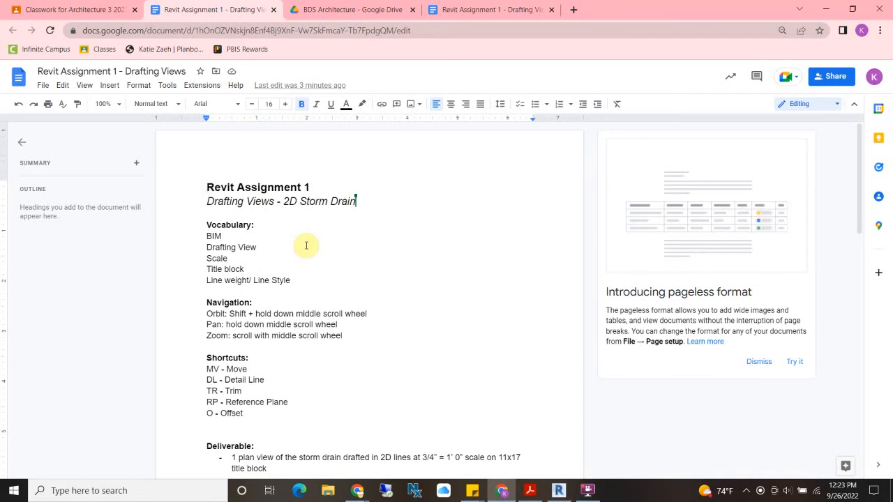
scroll(309, 244, down, 3)
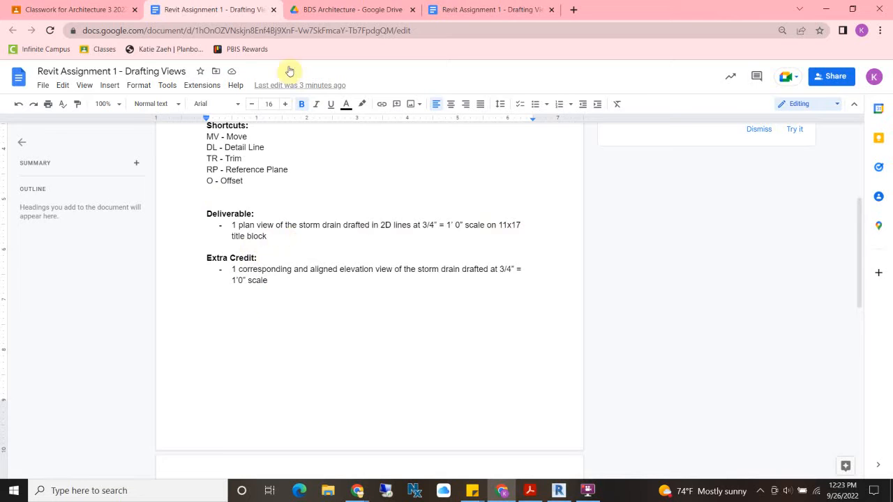
scroll(420, 276, up, 1)
scroll(420, 277, up, 2)
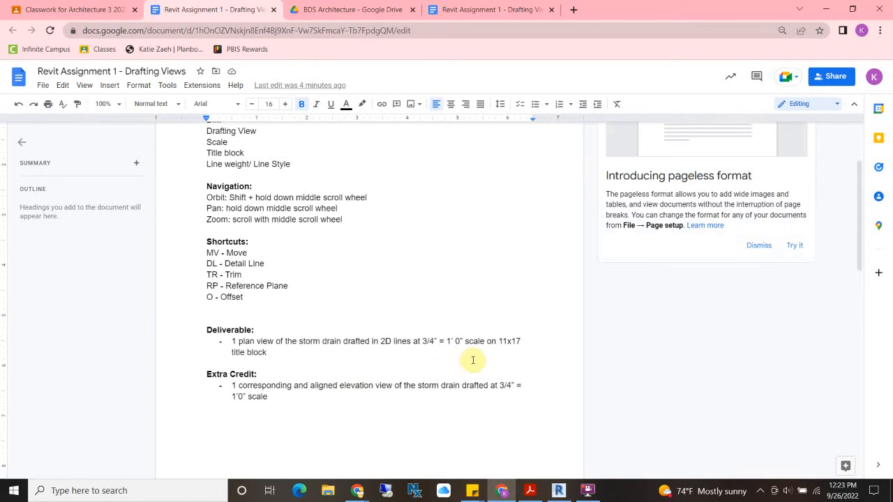
double_click(509, 341)
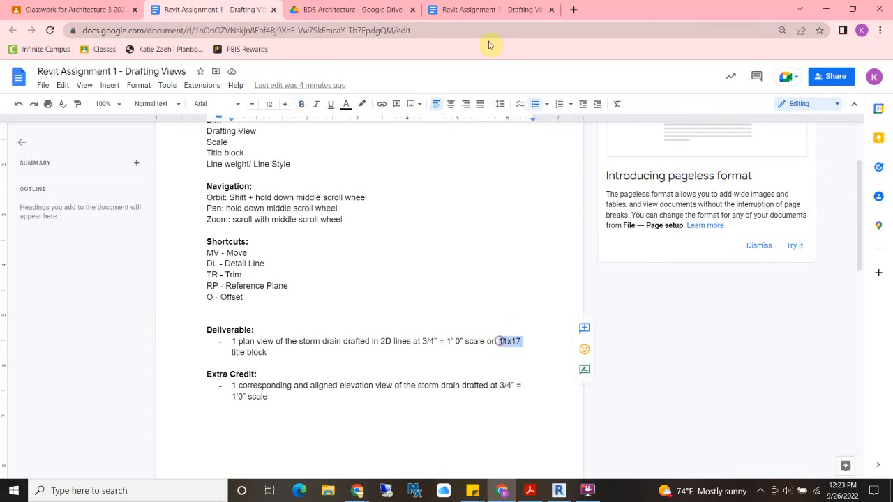
Download the BDS 11 x 17 Vertical.rfa title block file from the 2D Storm Drain Drawing in Revit assignment.
click(58, 10)
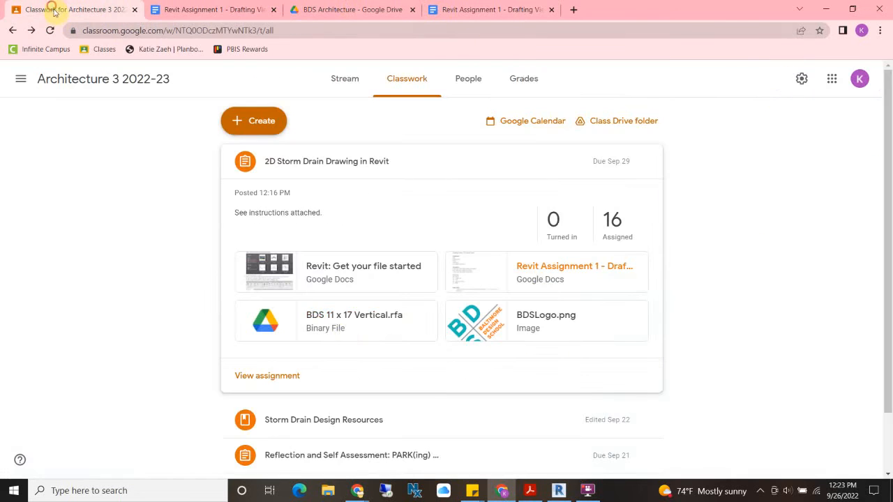
click(389, 315)
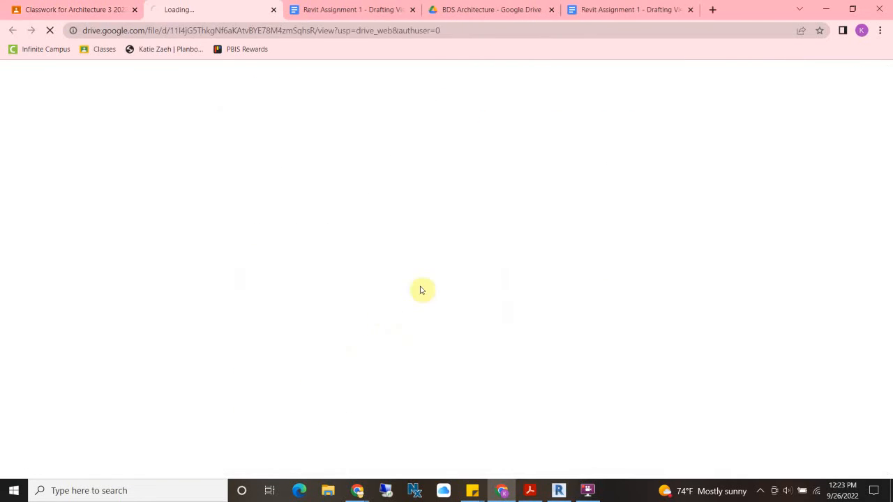
click(453, 271)
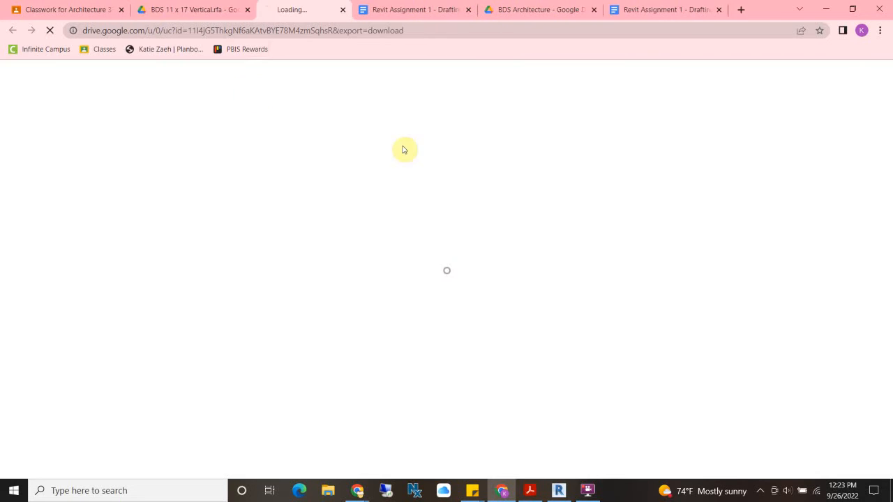
Open the BDSLogo.png attachment of the same assignment and save the image to the Desktop.
click(108, 9)
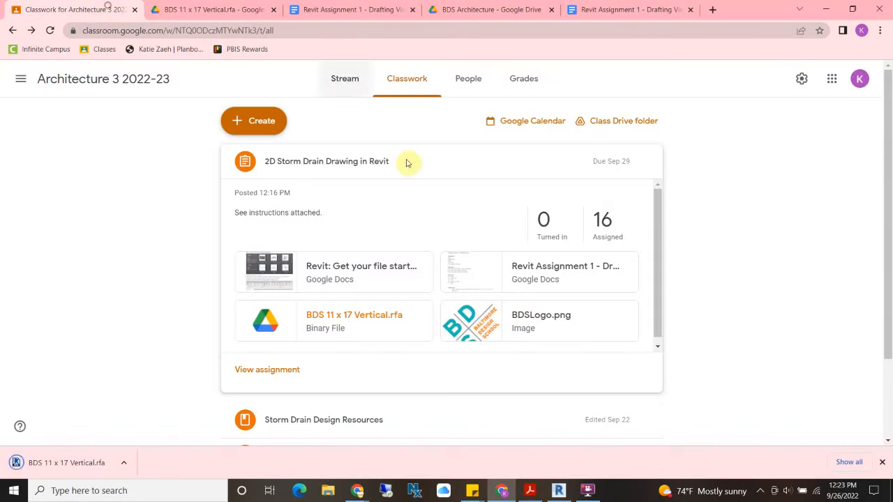
click(517, 324)
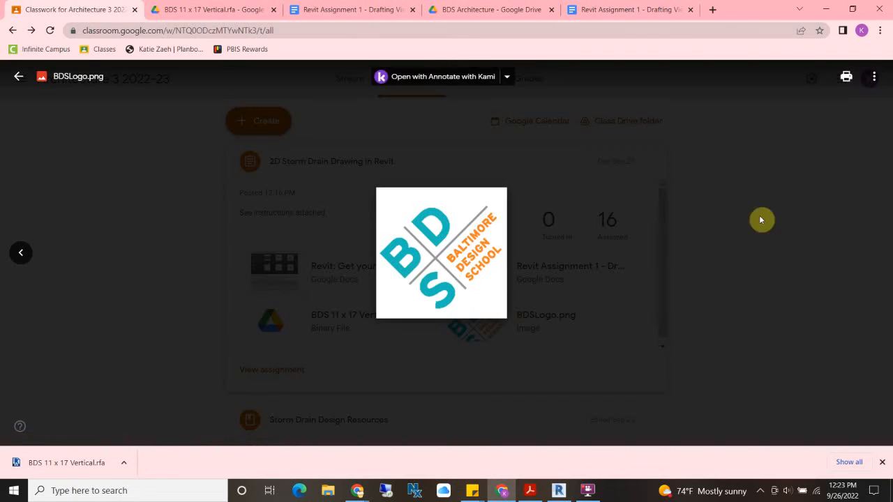
right_click(447, 270)
click(501, 300)
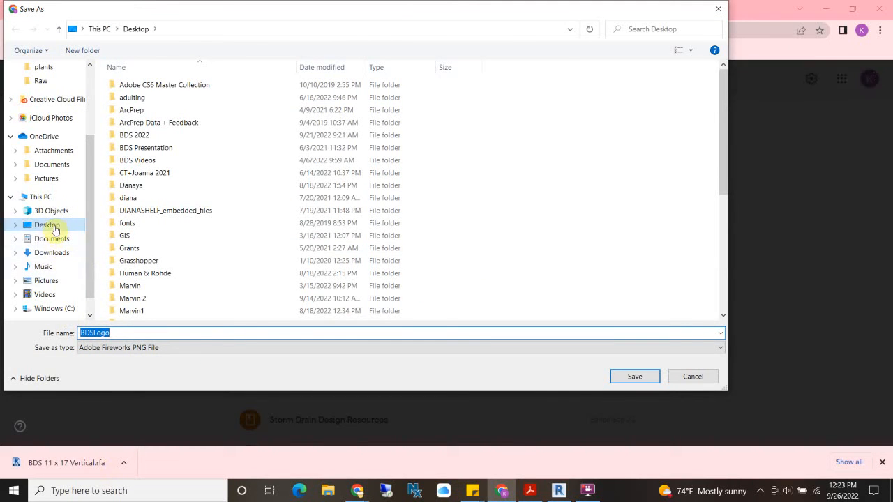
click(631, 376)
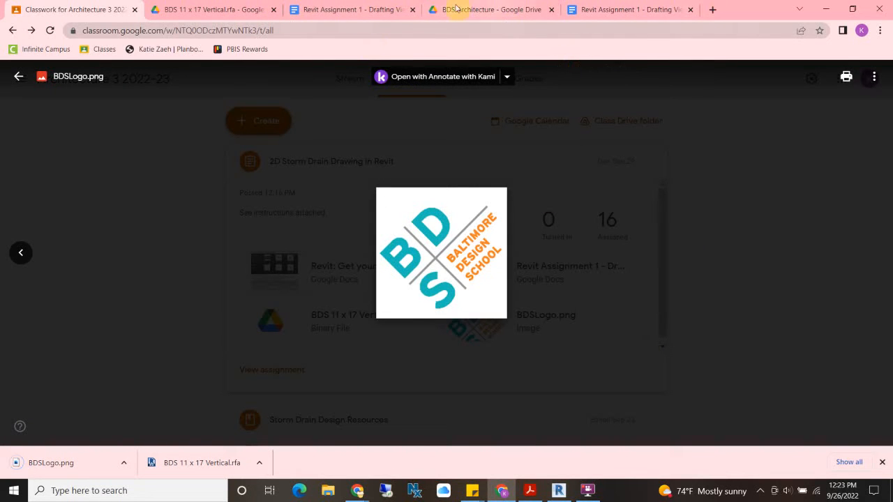
Switch to Revit and create a new project from the Imperial-Architectural Template.
click(558, 490)
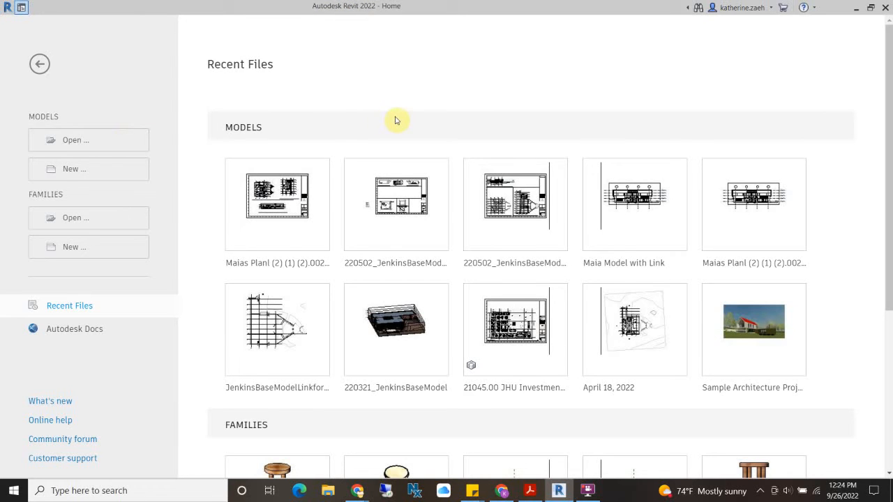
click(75, 169)
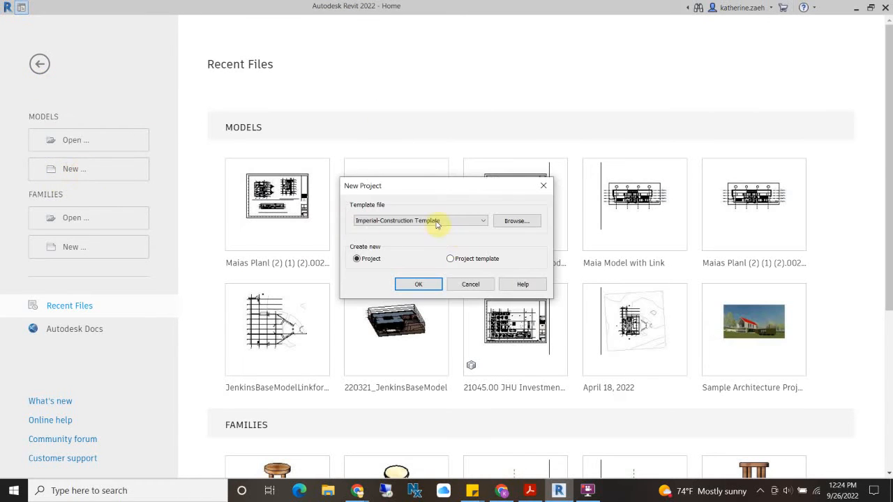
click(391, 221)
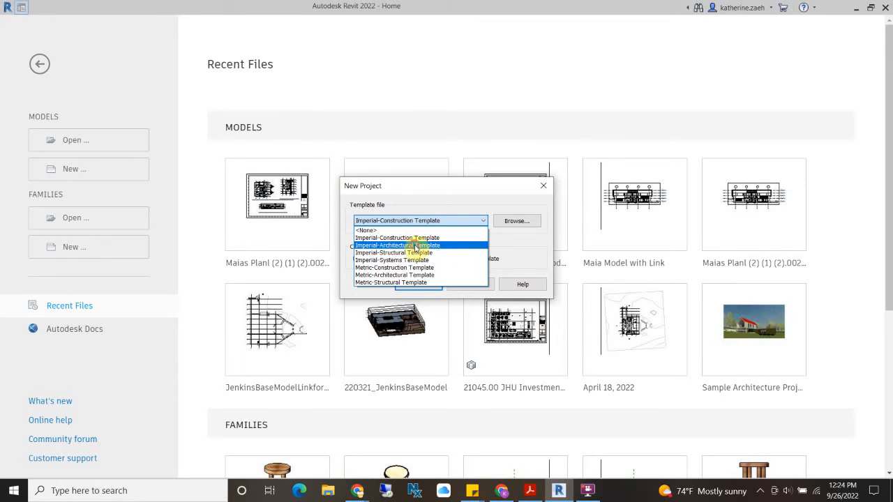
click(416, 245)
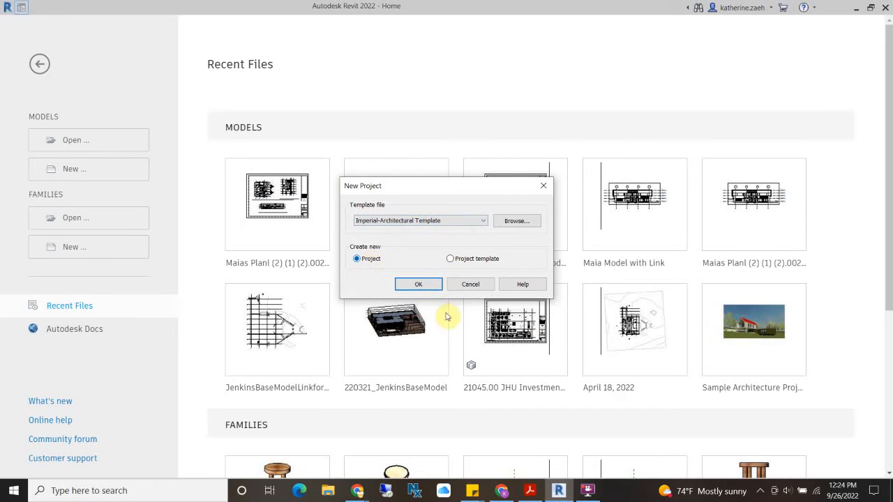
click(422, 285)
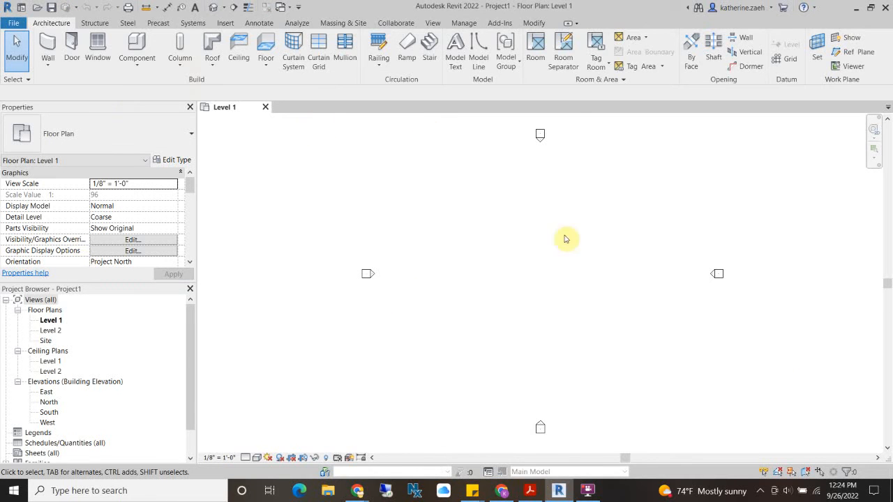
Save the project in a new Documents folder named with the author's surname, using the surname followed by _StormDrain as file name.
click(11, 22)
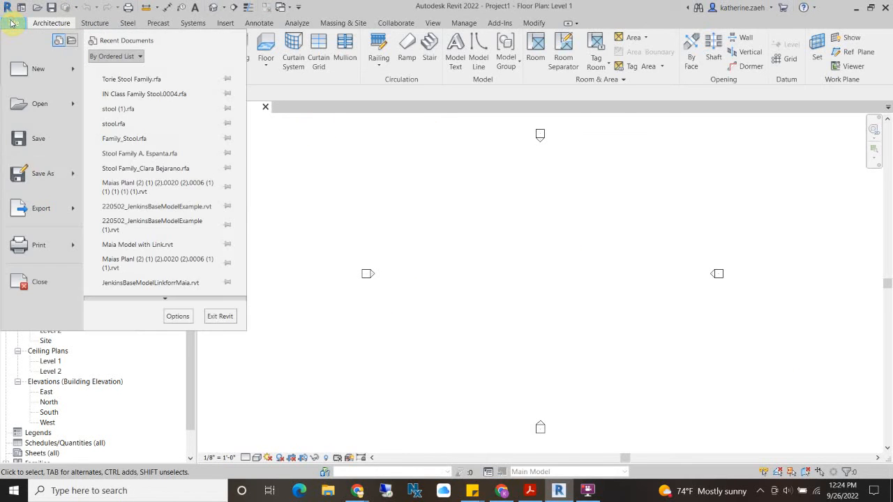
mouse_move(41, 189)
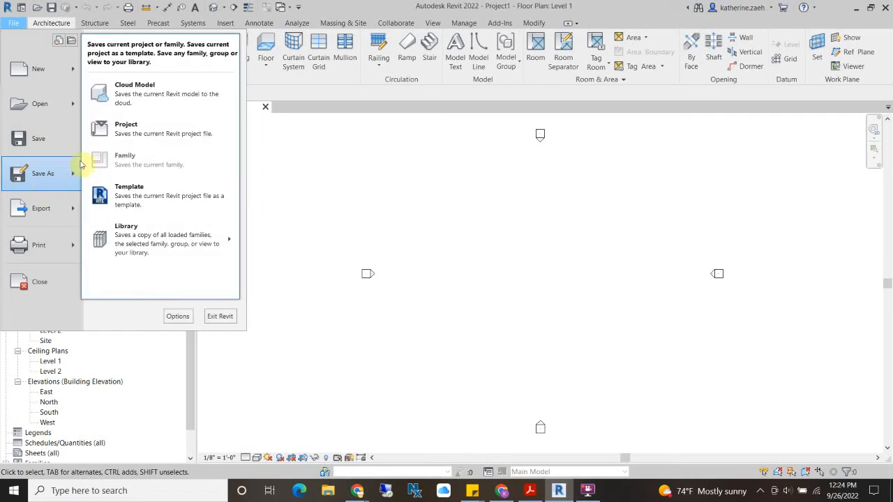
click(129, 130)
drag(613, 117, 374, 95)
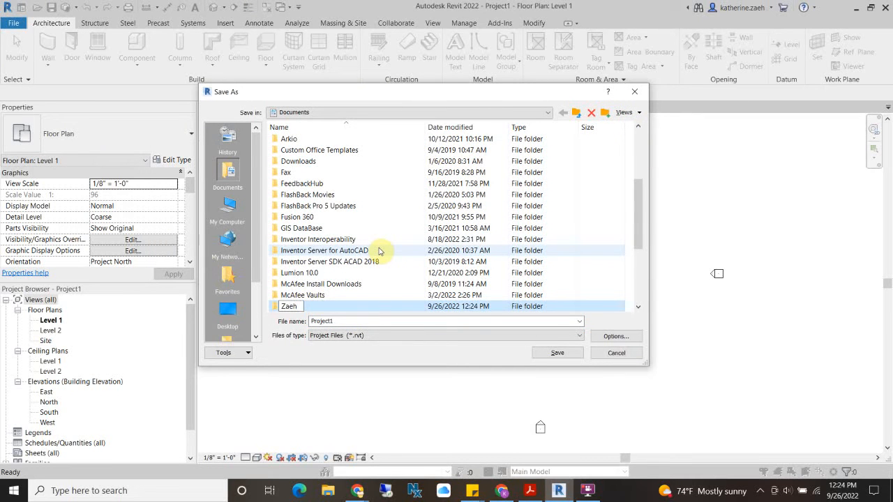
double_click(281, 308)
double_click(341, 320)
text(StormDrain)
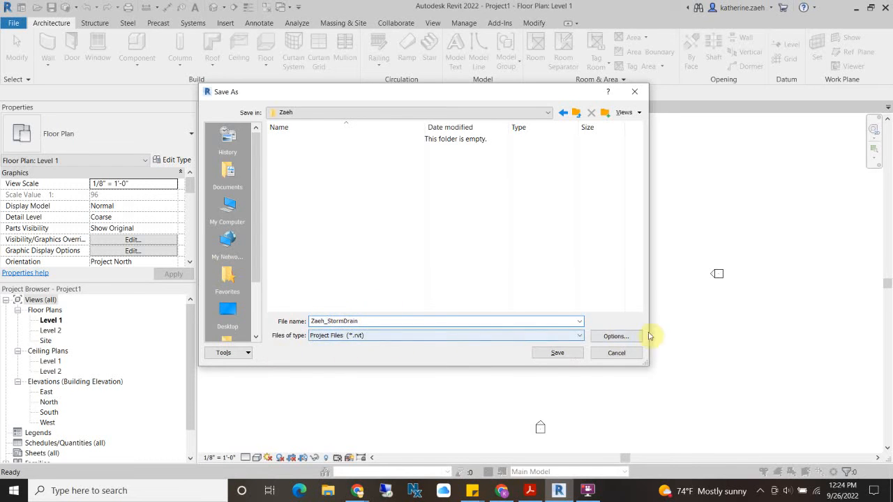
click(551, 354)
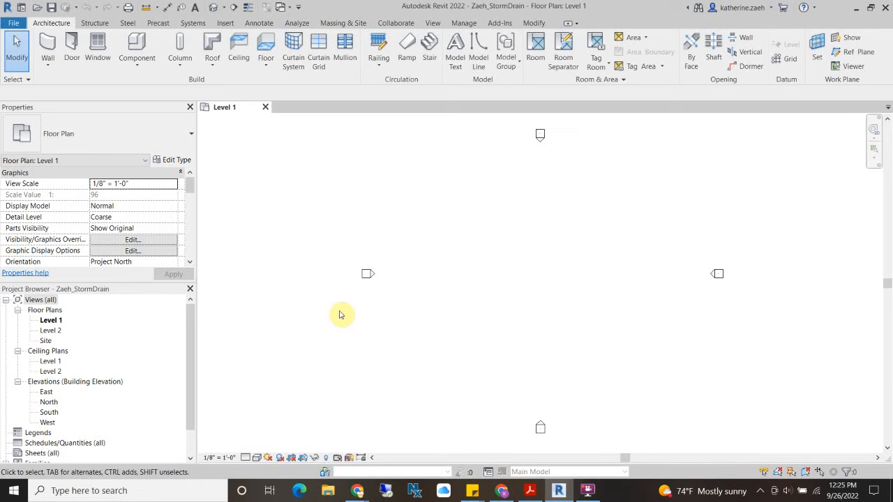
Start loading a family and look through the English-Imperial library and Desktop folder for the title block file.
click(226, 23)
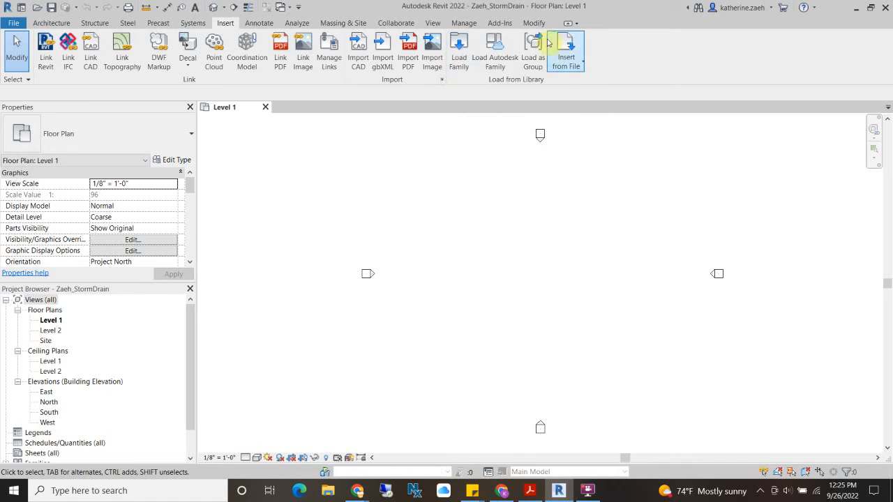
click(461, 64)
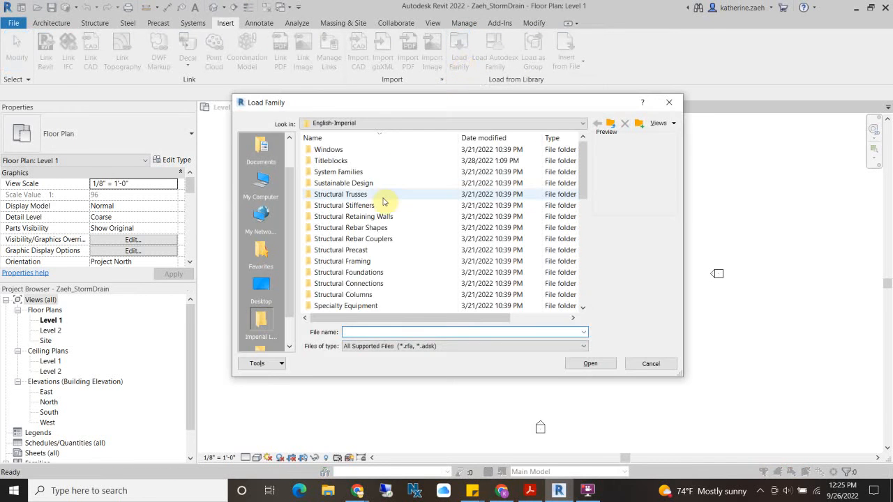
scroll(325, 235, down, 4)
scroll(312, 239, up, 4)
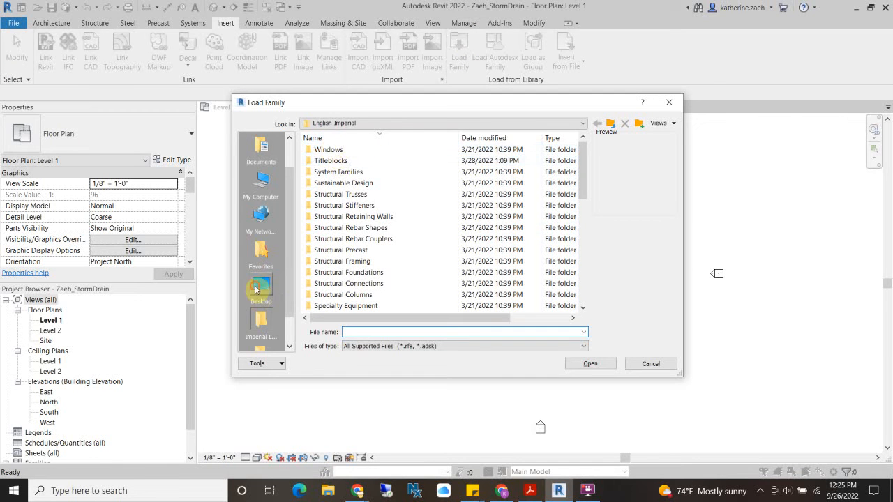
click(256, 290)
scroll(356, 237, down, 5)
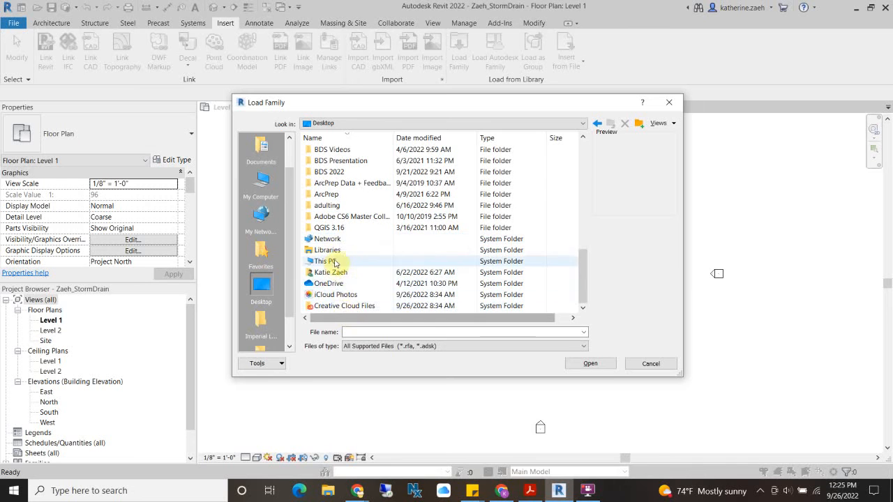
scroll(349, 244, up, 10)
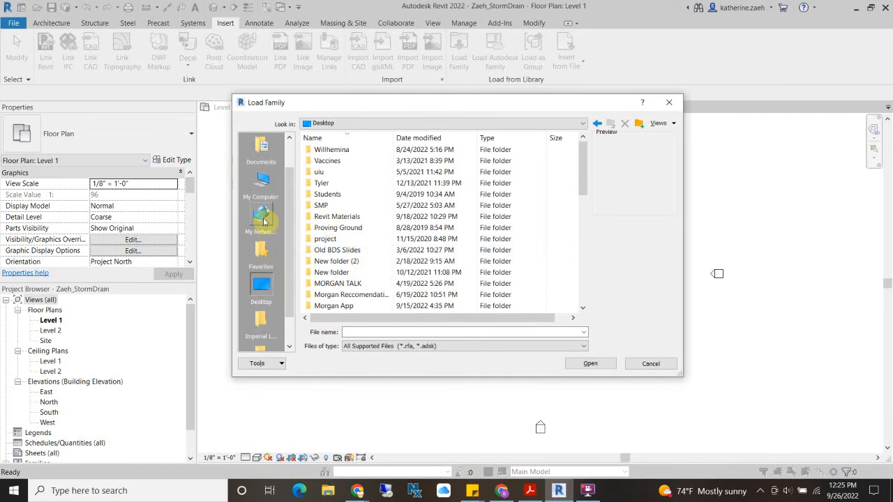
click(339, 124)
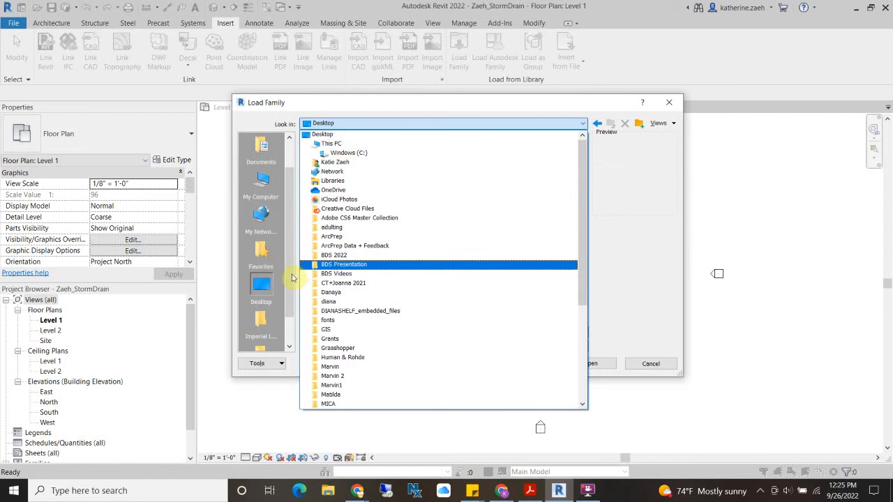
click(288, 280)
drag(288, 276, 289, 327)
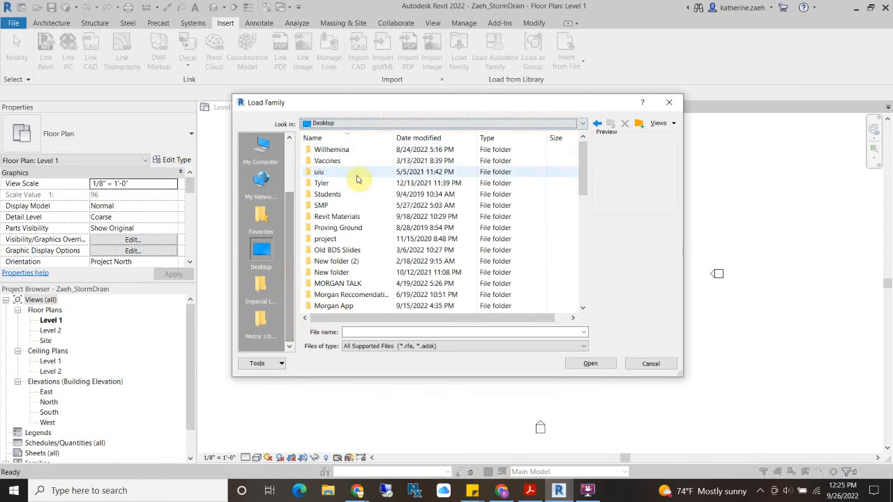
Load the BDS 11 x 17 Vertical family from the Downloads folder of the user profile into the project.
click(357, 125)
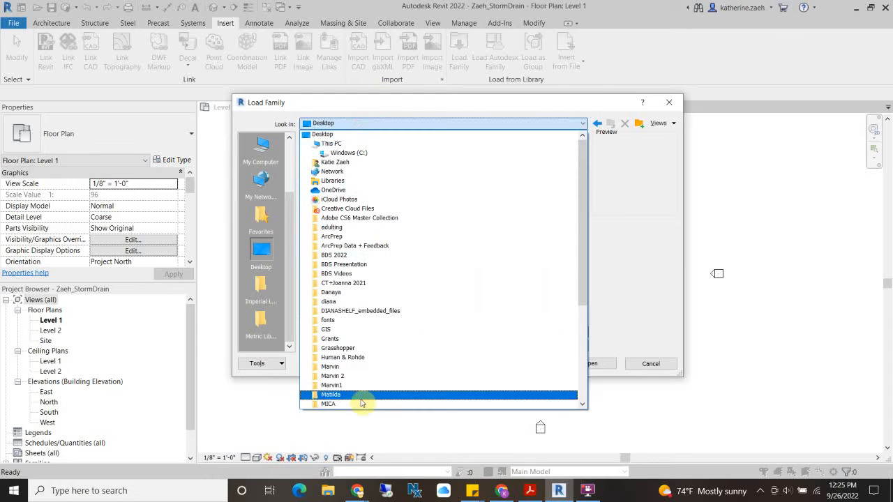
click(334, 162)
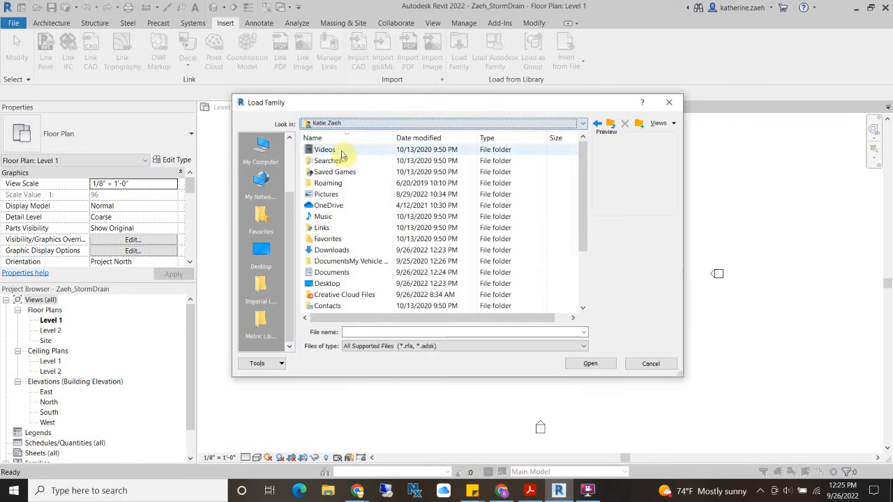
click(343, 125)
click(345, 140)
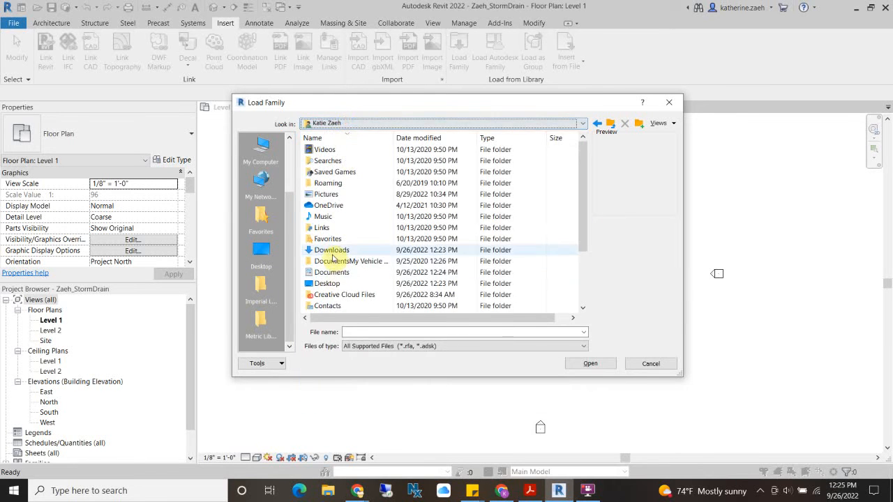
double_click(331, 250)
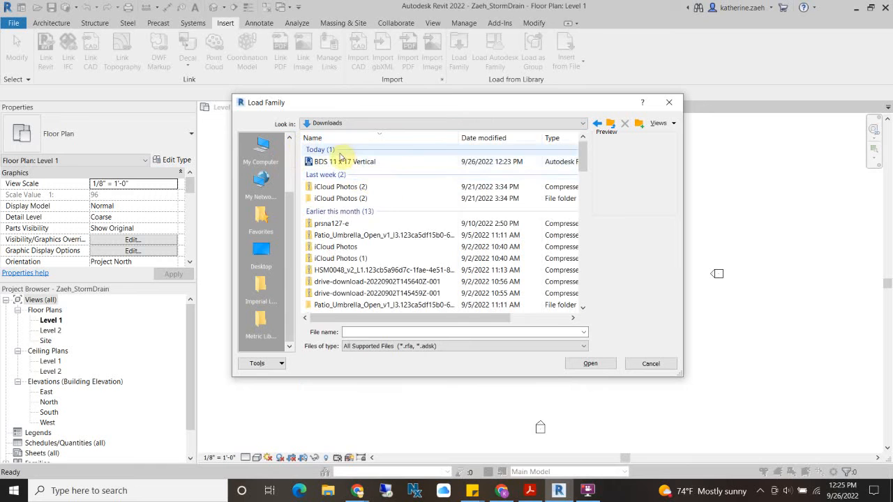
click(383, 163)
click(584, 364)
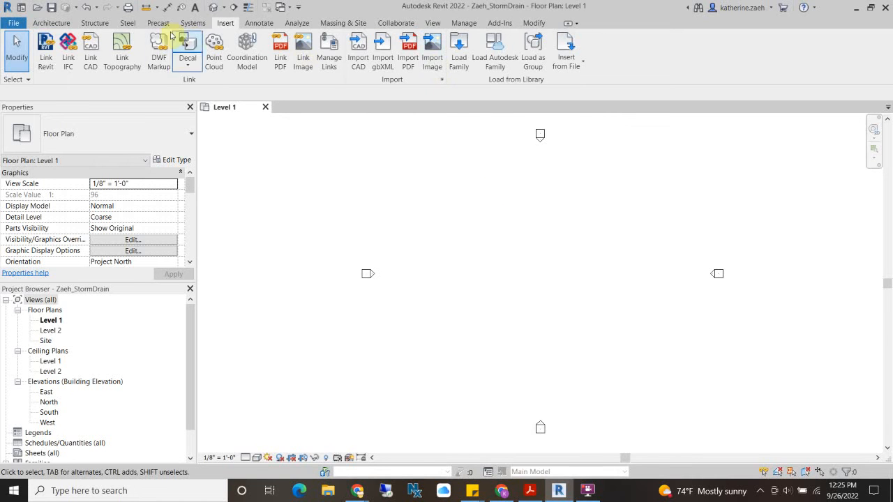
Create a new sheet using the BDS 11 x 17 Vertical title block.
click(433, 23)
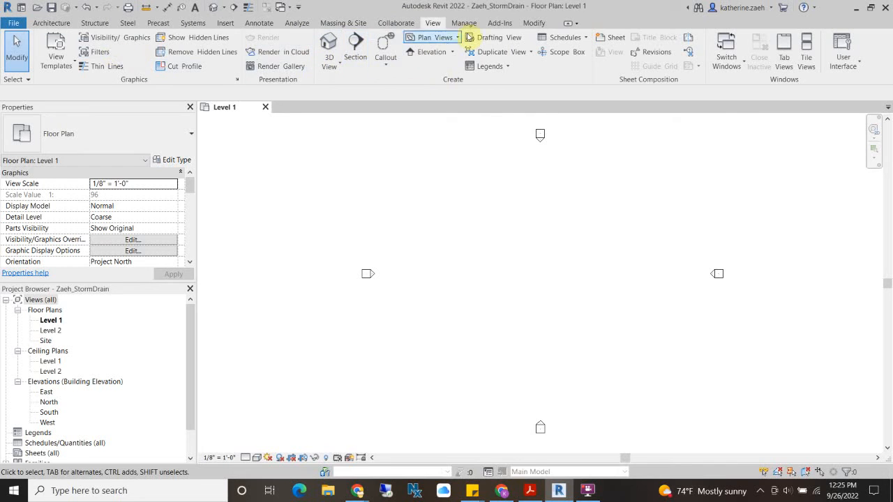
click(614, 41)
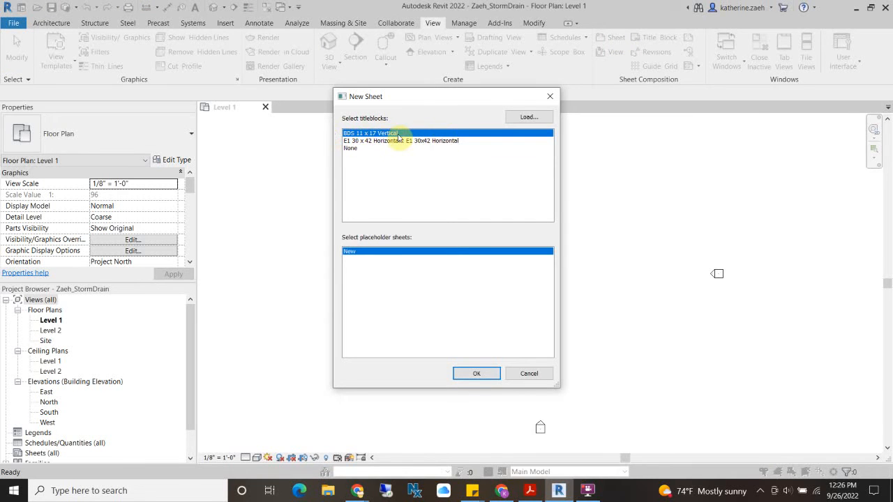
click(481, 373)
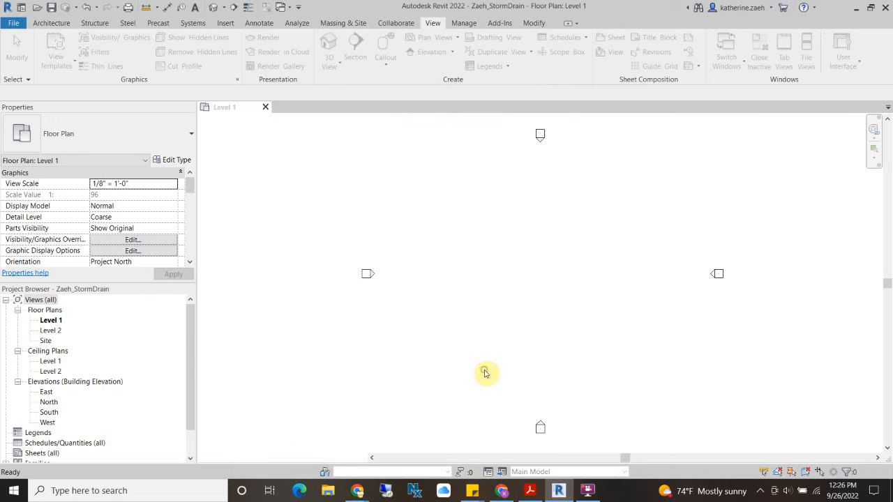
scroll(476, 432, up, 4)
scroll(518, 297, down, 3)
scroll(518, 296, down, 3)
scroll(440, 334, up, 5)
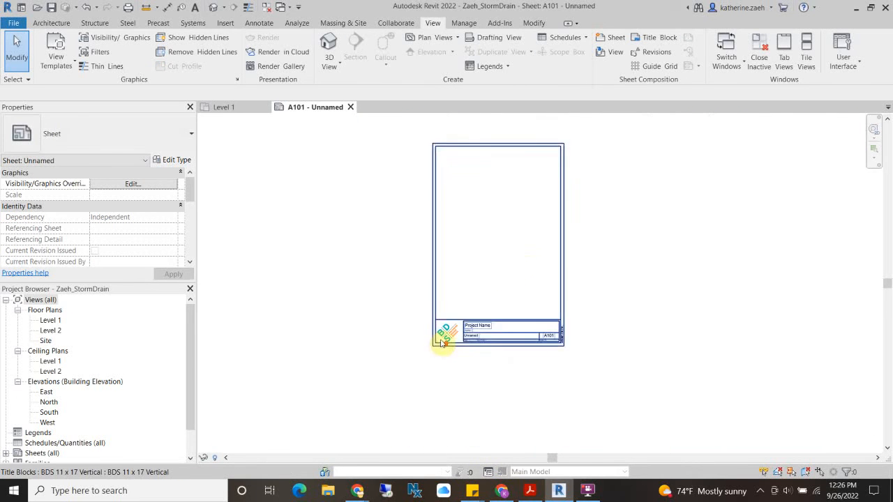
Set the project name in the sheet's title block to "Storm Drain Design".
scroll(441, 334, up, 3)
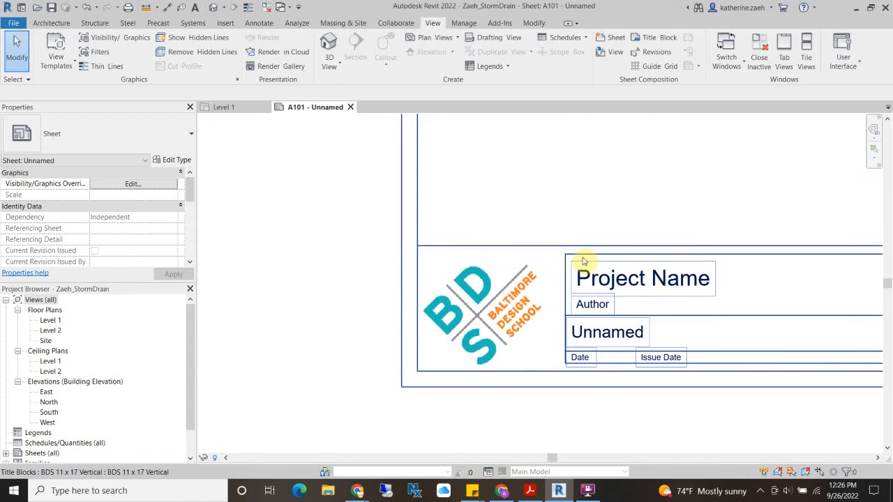
middle_drag(582, 260, 300, 307)
scroll(379, 279, down, 5)
middle_drag(365, 299, 368, 393)
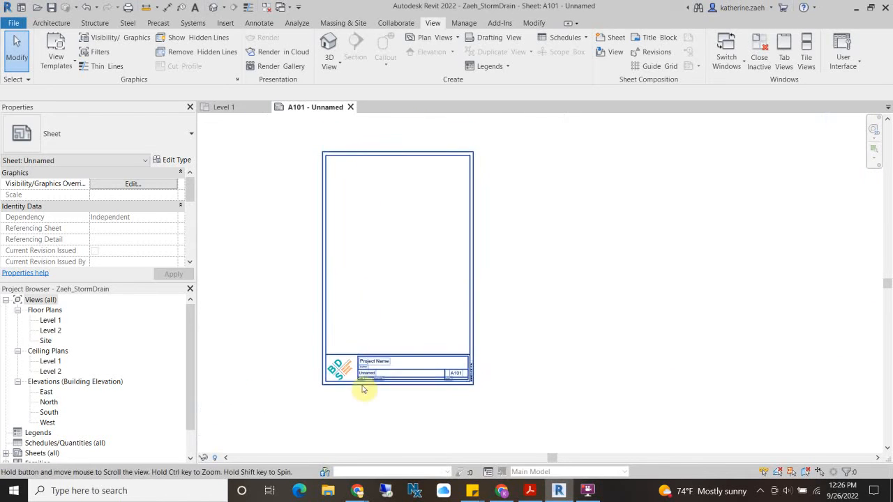
scroll(353, 398, up, 4)
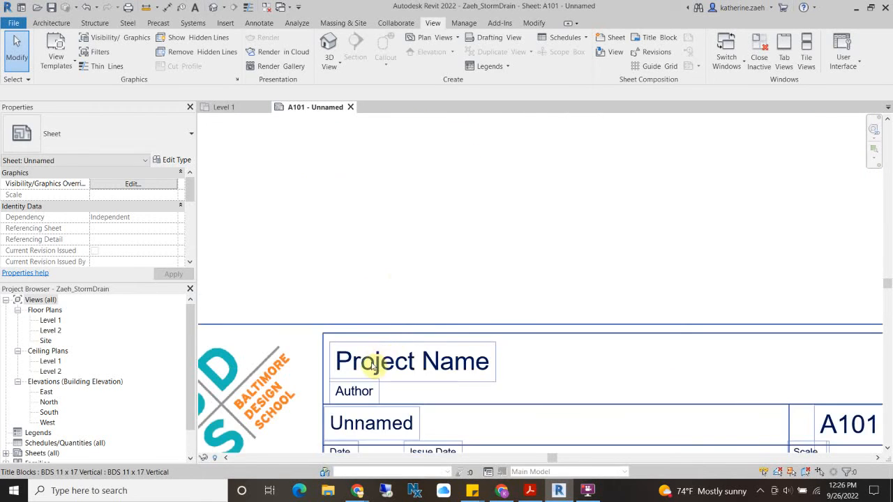
scroll(373, 366, down, 2)
double_click(385, 362)
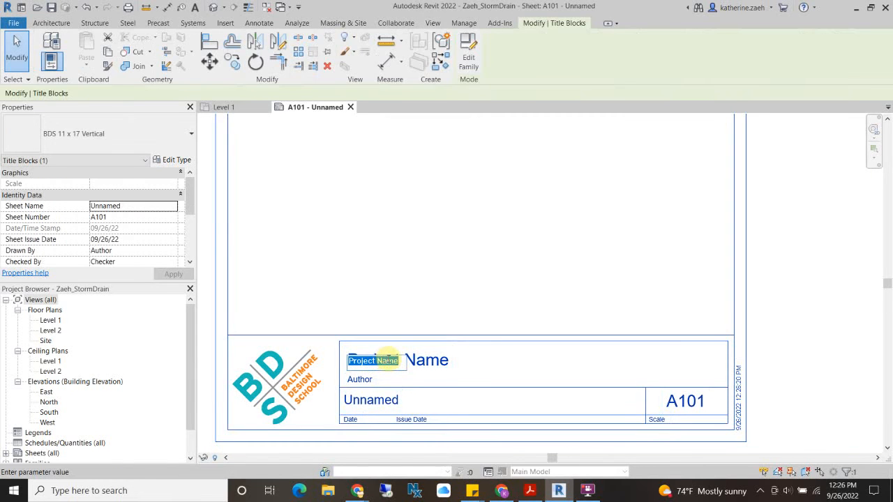
key(BackSpace)
text(S)
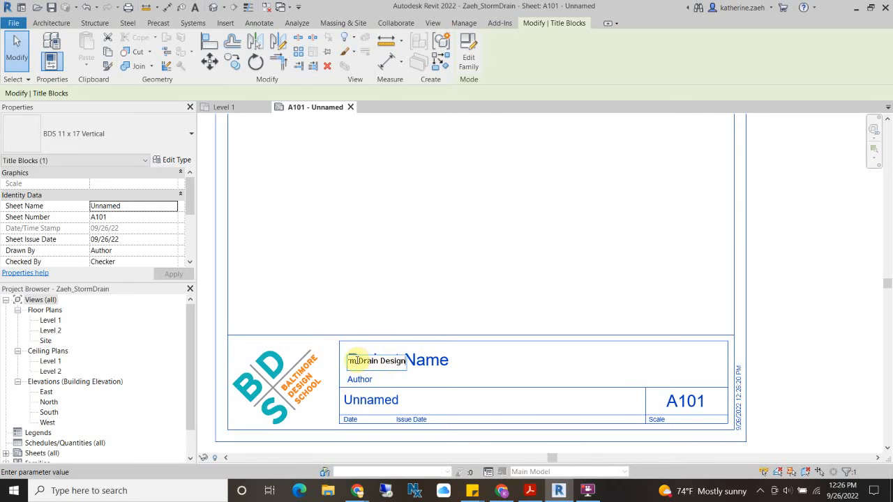
click(395, 275)
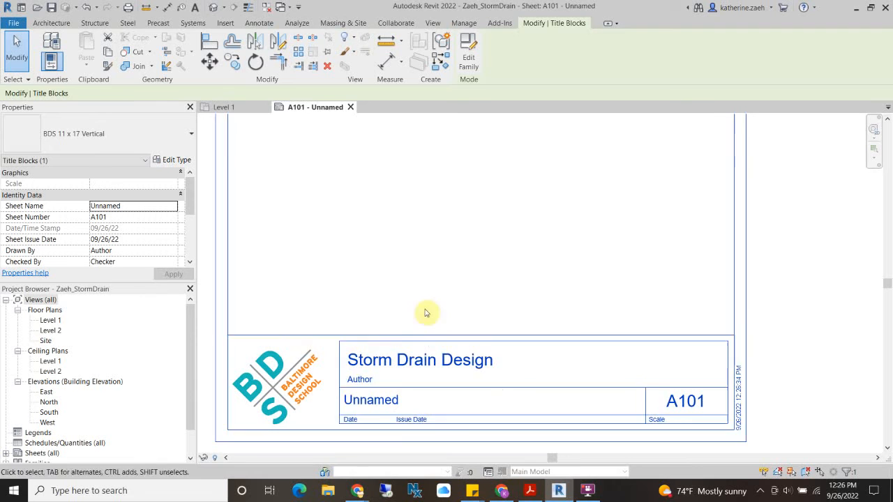
Enter the drafter's name in the title block's author field and set the sheet name to "Plan".
click(359, 380)
text(Ms. Z)
click(391, 272)
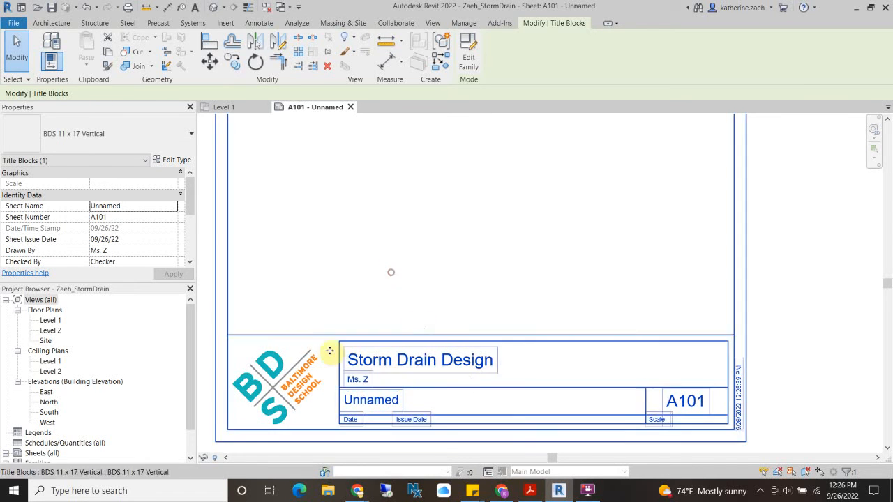
click(387, 402)
text(Plan)
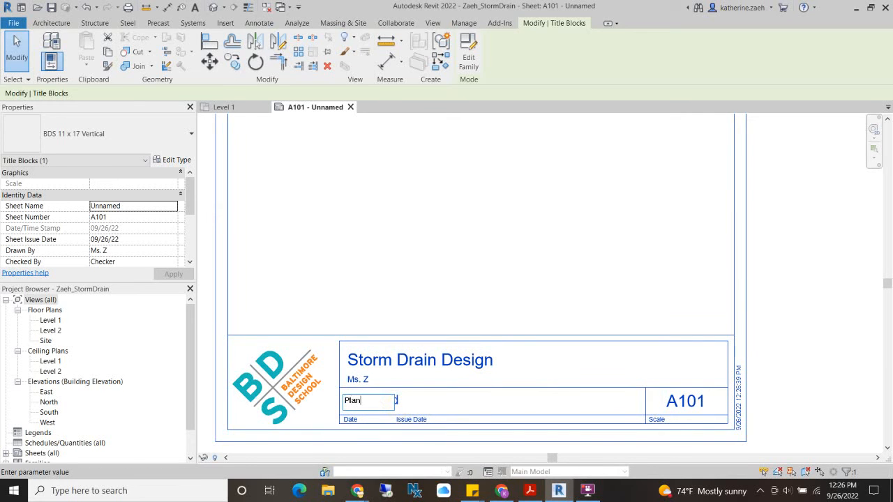
click(408, 289)
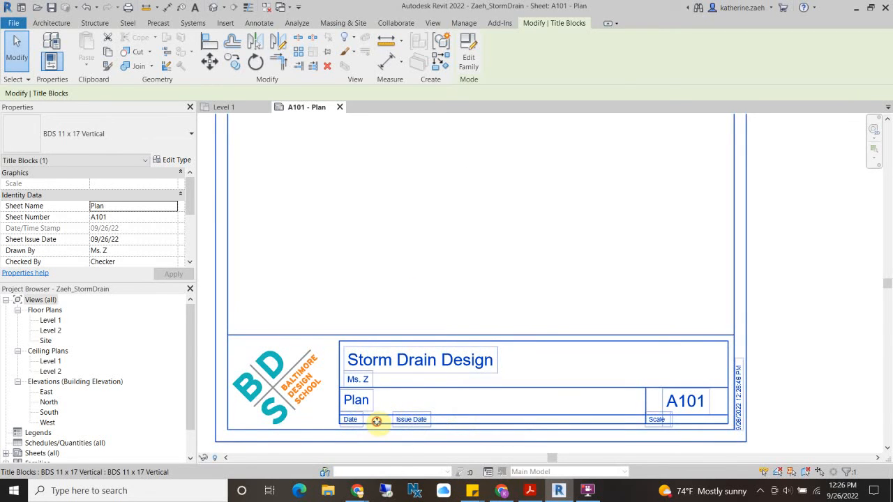
Examine the date fields along the lower edge of the title block.
scroll(354, 422, up, 5)
key(Escape)
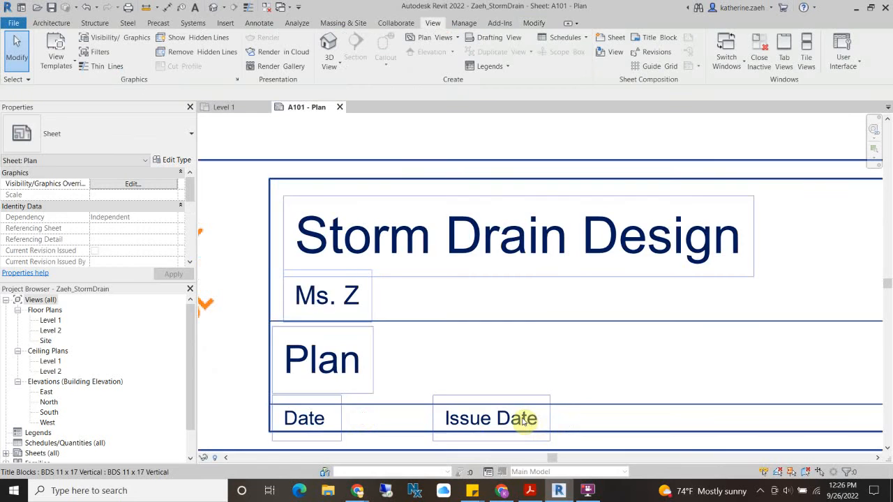
scroll(524, 420, down, 3)
scroll(461, 416, up, 2)
click(480, 419)
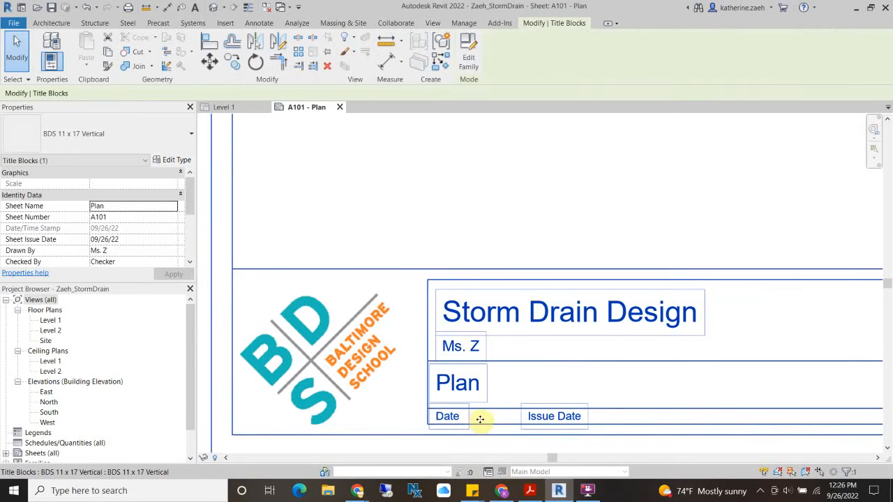
scroll(542, 319, down, 3)
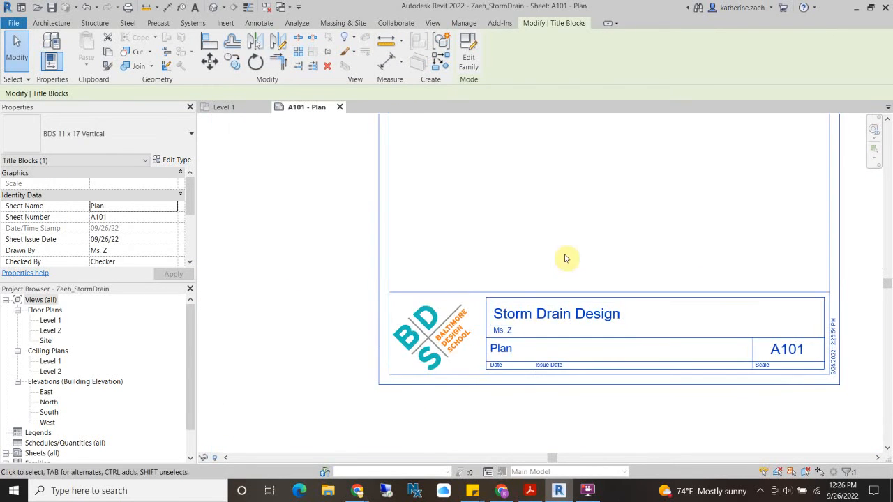
middle_drag(487, 292, 457, 301)
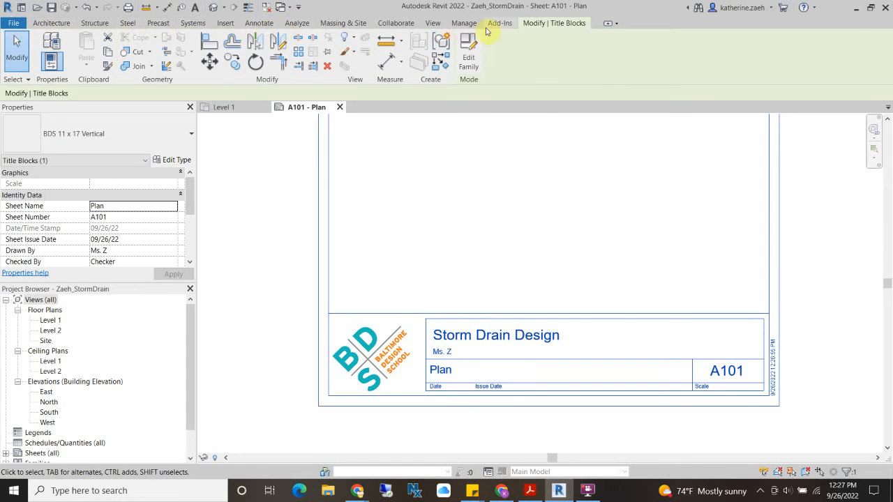
click(461, 27)
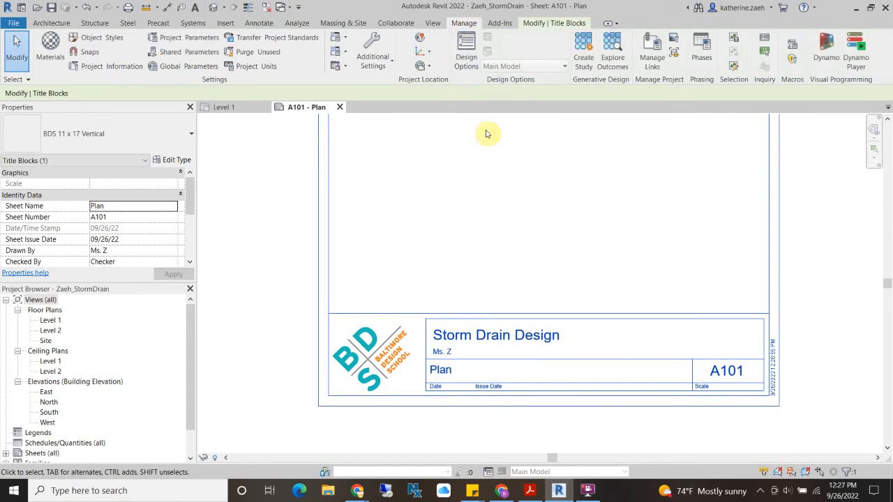
click(367, 63)
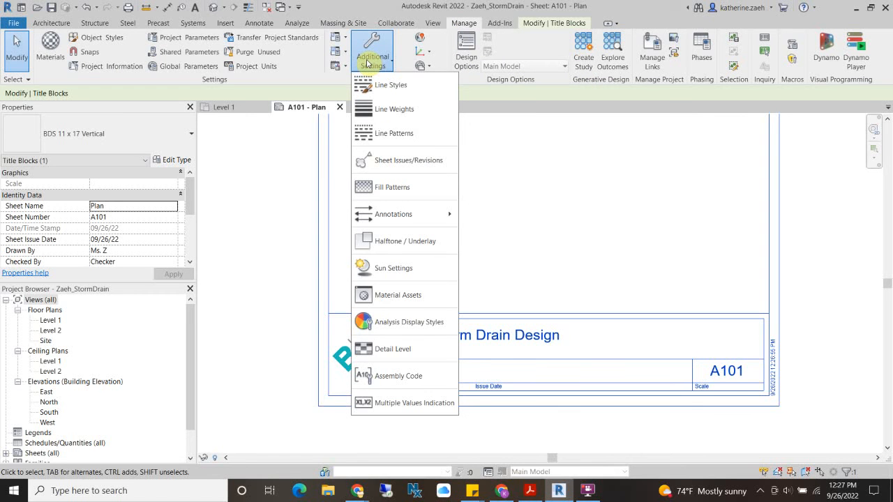
click(183, 37)
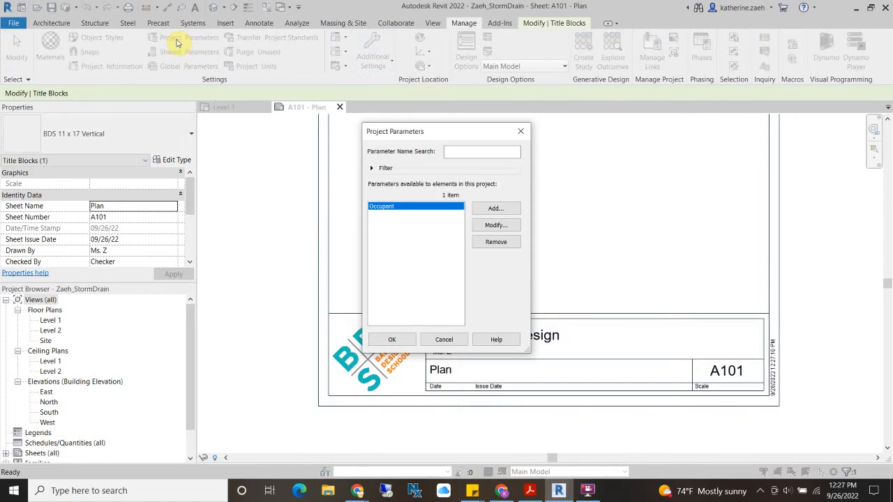
click(447, 340)
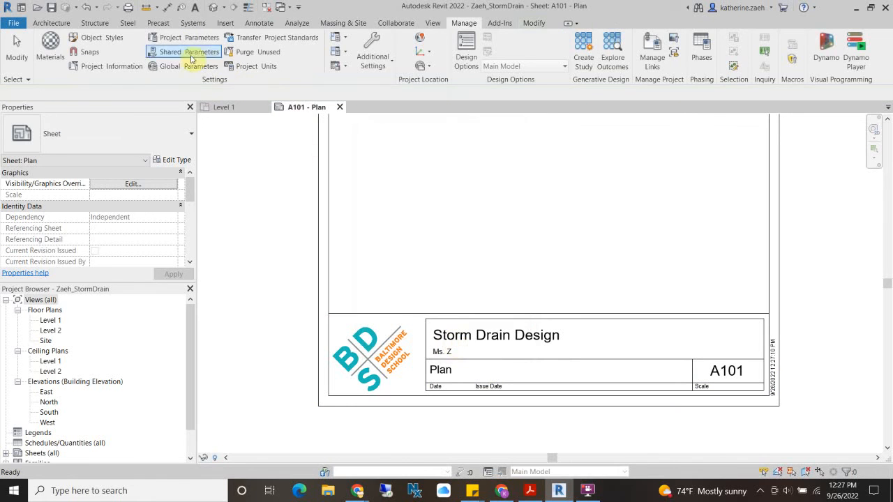
Set the Project Issue Date in the Project Information to "September 29, 2022".
click(91, 67)
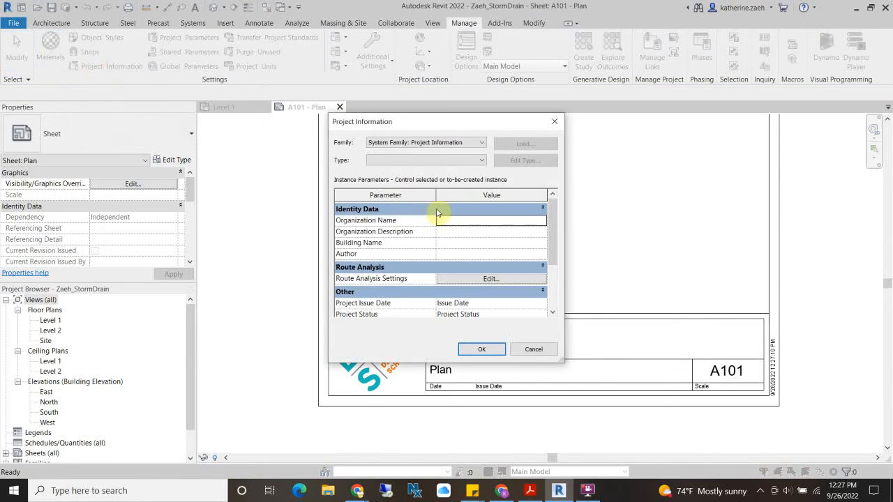
scroll(429, 272, down, 2)
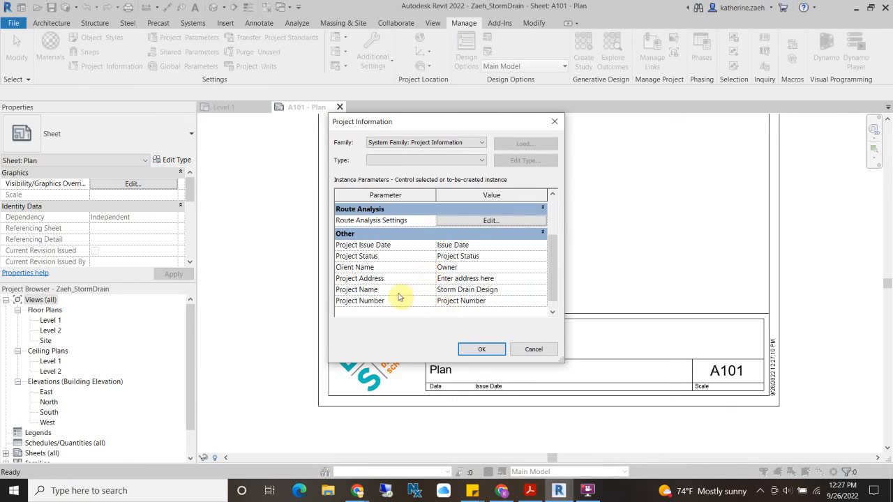
click(482, 245)
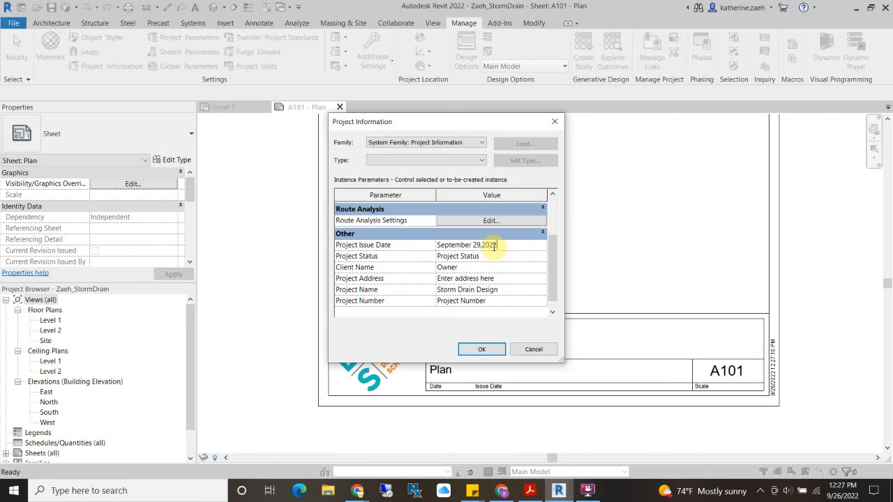
click(479, 245)
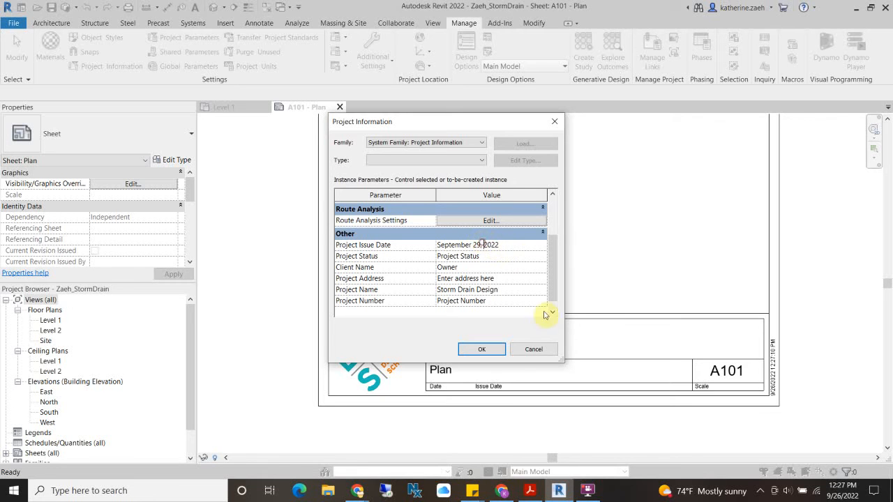
click(478, 354)
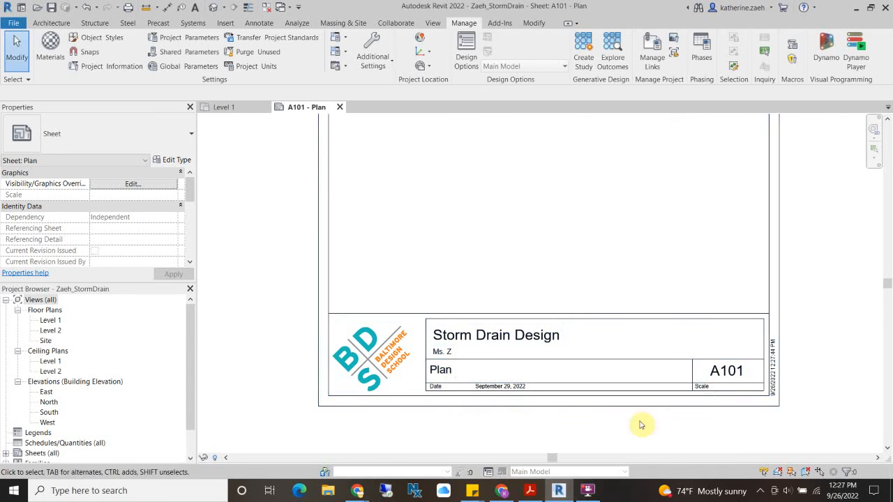
click(510, 388)
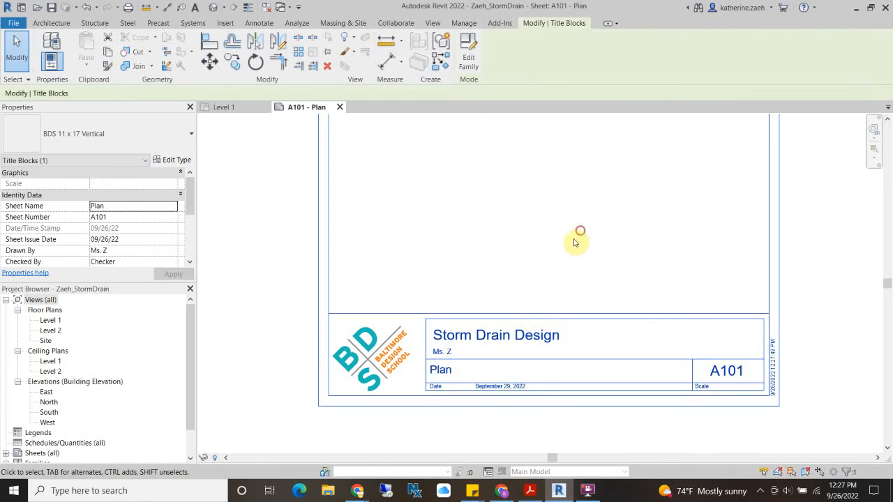
click(524, 437)
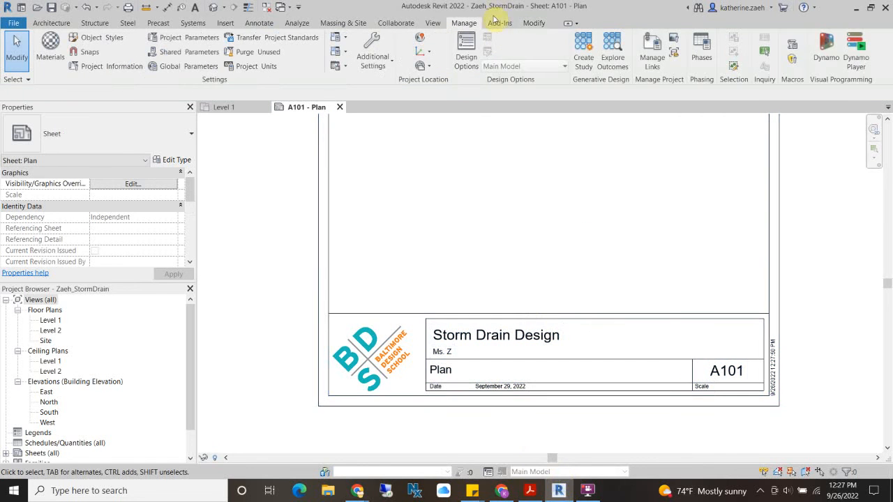
middle_drag(737, 373, 635, 344)
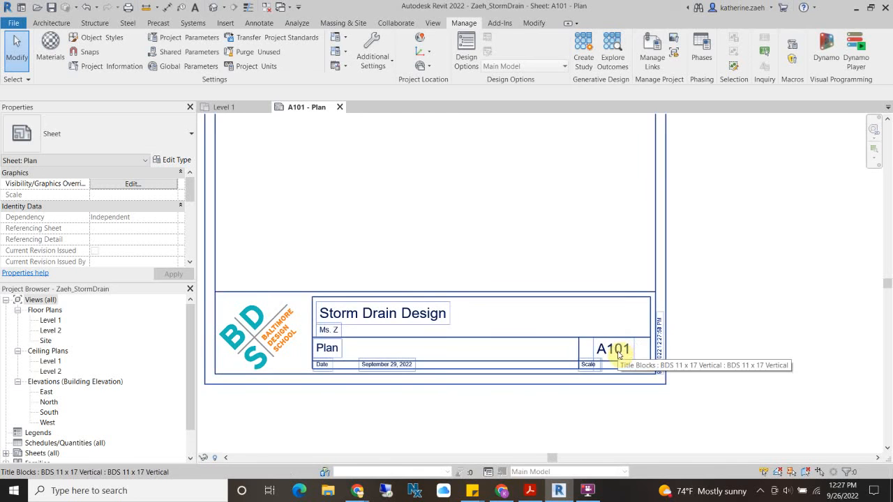
scroll(376, 153, down, 2)
middle_drag(375, 152, 417, 254)
scroll(374, 303, down, 1)
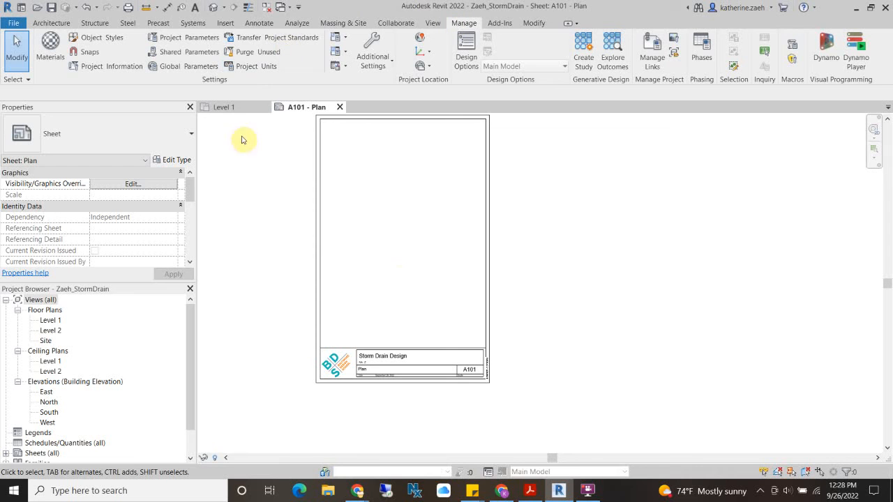
Create a drafting view named "Storm Drain Plan" at a scale of 3/4" = 1'-0".
click(433, 23)
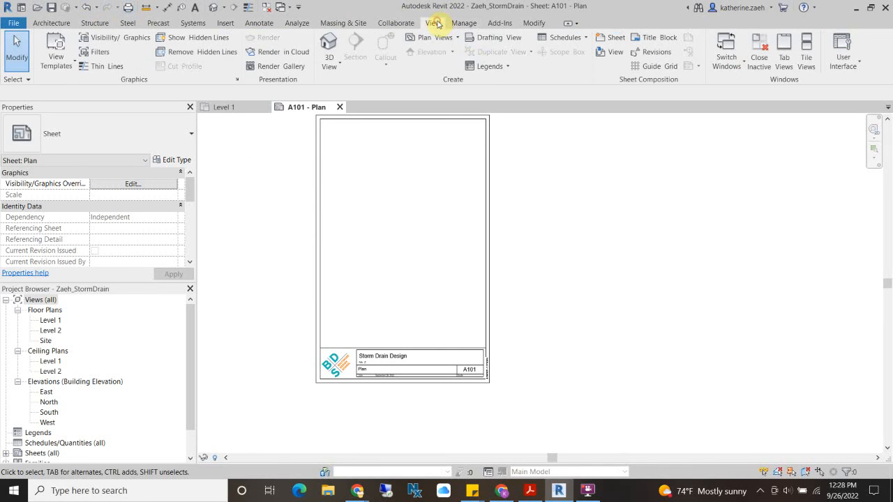
click(479, 38)
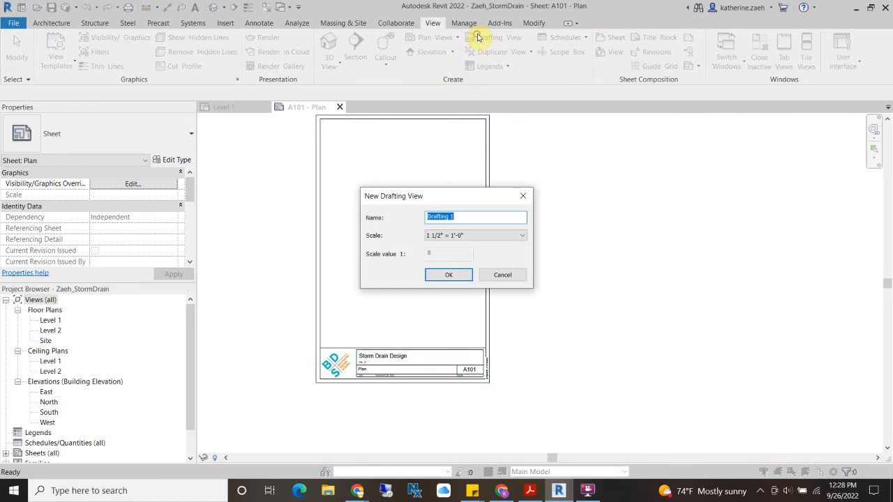
click(441, 238)
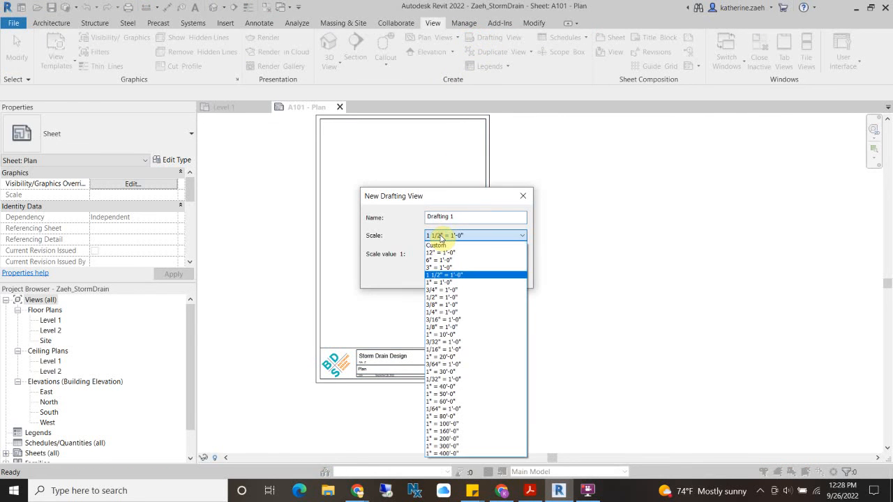
click(447, 291)
click(461, 215)
drag(457, 217, 321, 222)
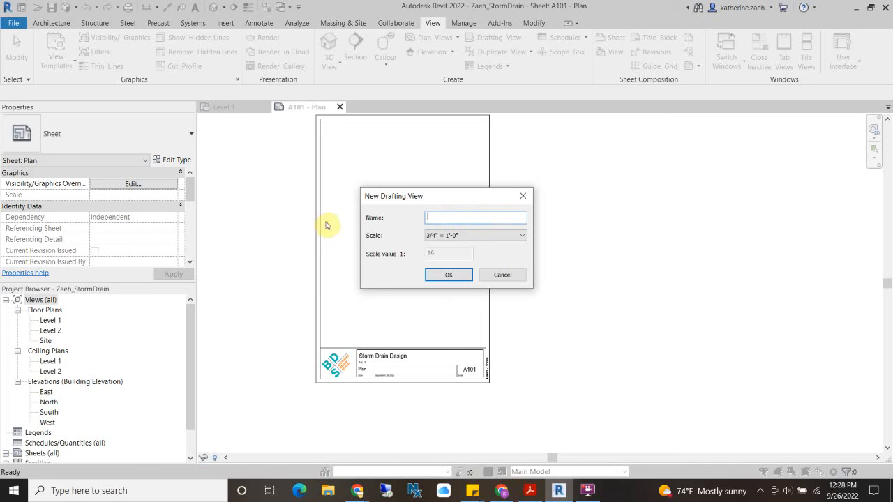
text(Storm Drain Plan)
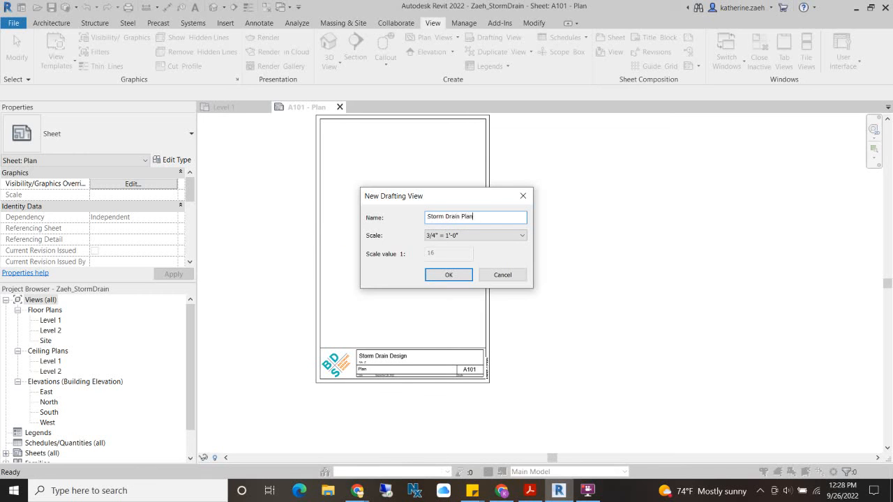
click(436, 276)
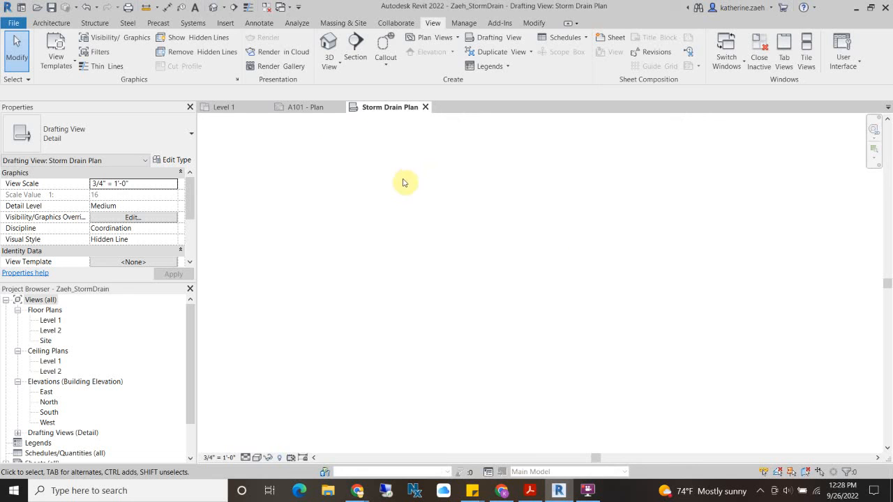
Draw a chain of three thin detail lines in the drafting view, with the first and last lines crossing in an X.
click(264, 27)
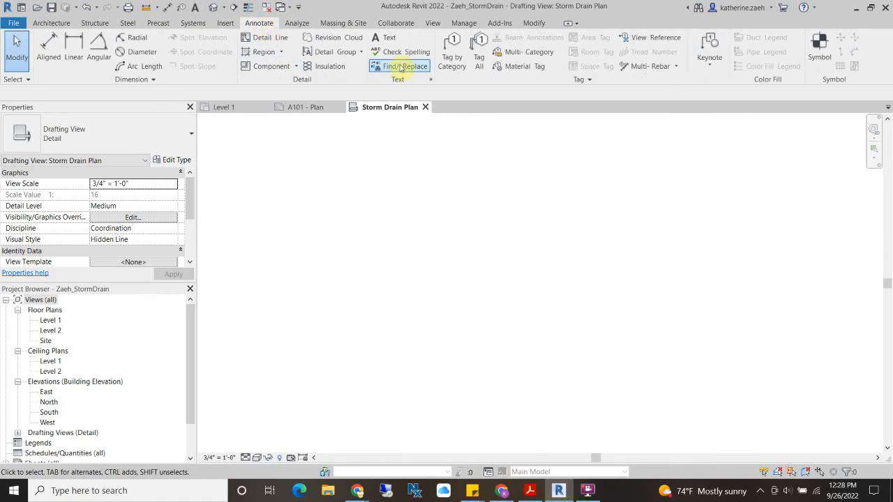
click(266, 39)
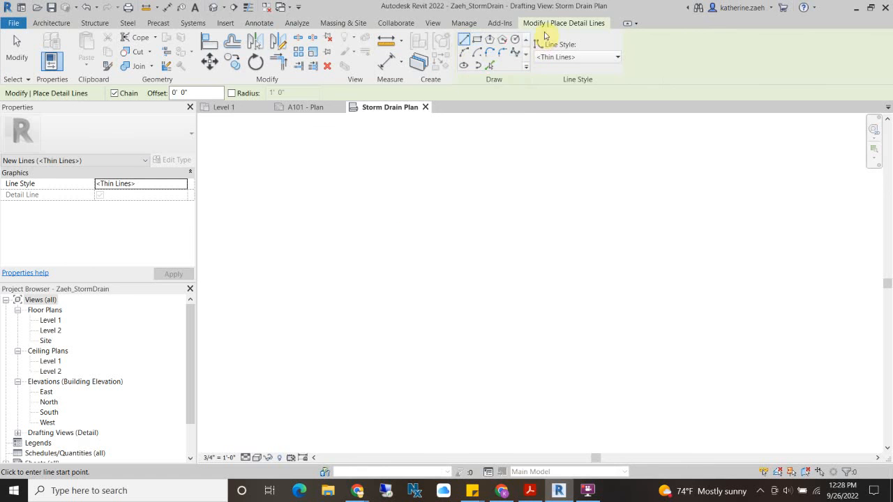
click(333, 230)
click(595, 370)
click(587, 208)
click(316, 374)
key(Escape)
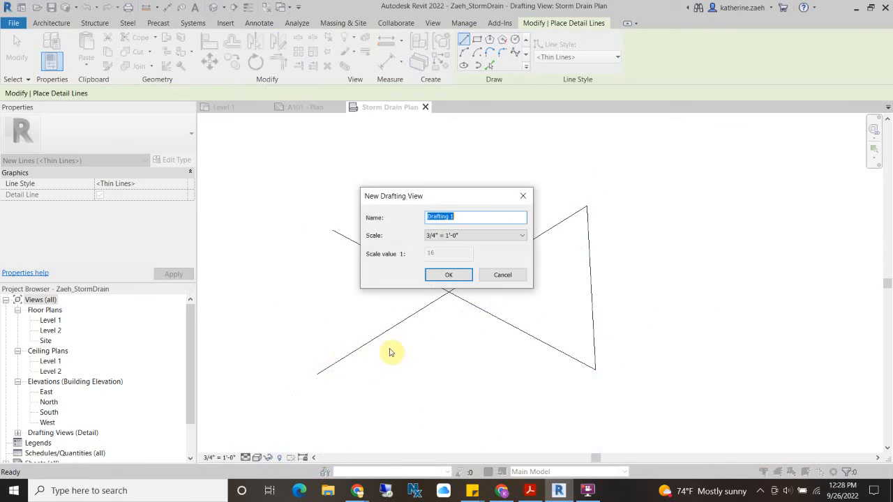
click(503, 275)
key(Escape)
key(Escape)
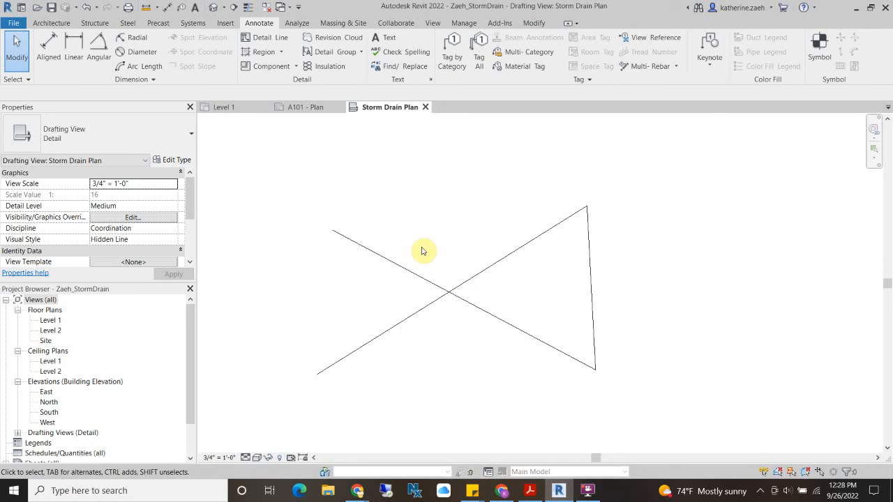
Place the Storm Drain Plan drafting view on sheet A101, centred between the side borders above the title block.
scroll(395, 229, down, 1)
scroll(399, 245, up, 3)
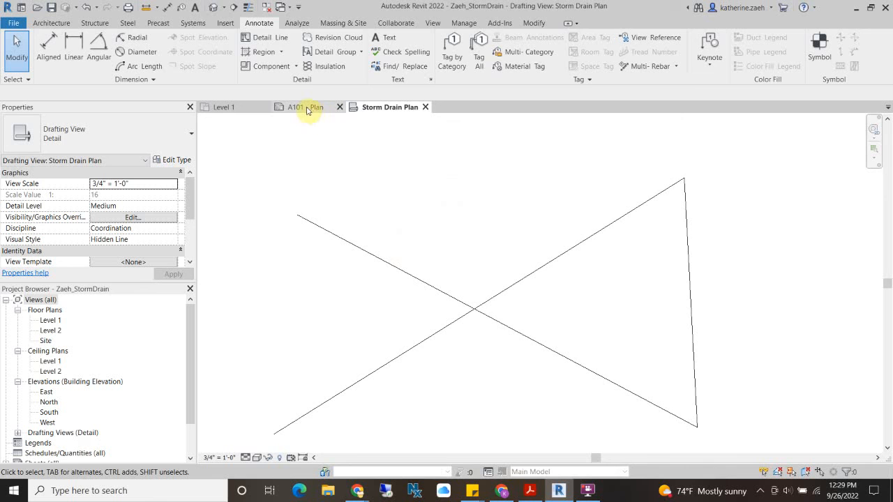
click(307, 109)
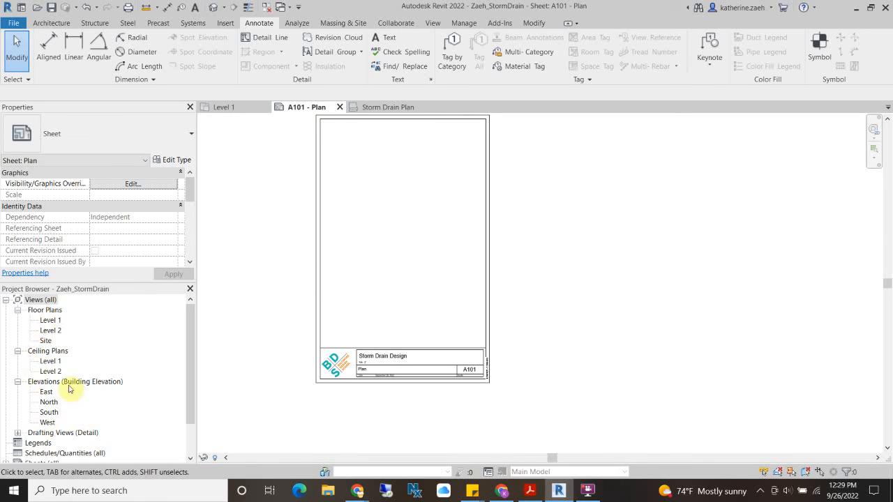
click(17, 433)
scroll(118, 400, down, 1)
scroll(49, 347, up, 1)
scroll(62, 405, down, 1)
scroll(52, 415, down, 1)
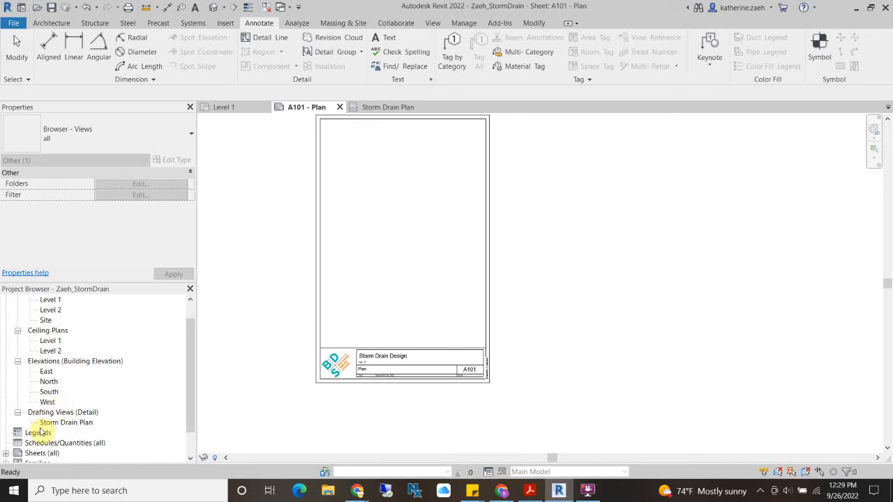
click(70, 422)
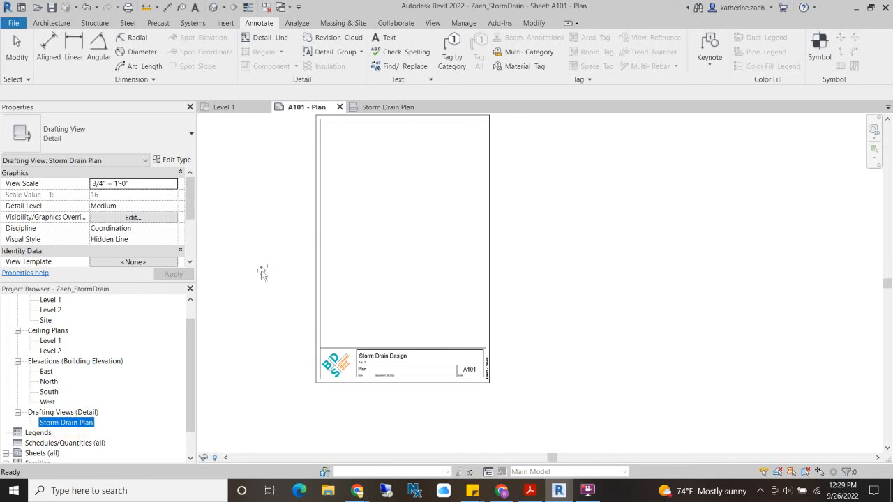
drag(383, 237, 374, 240)
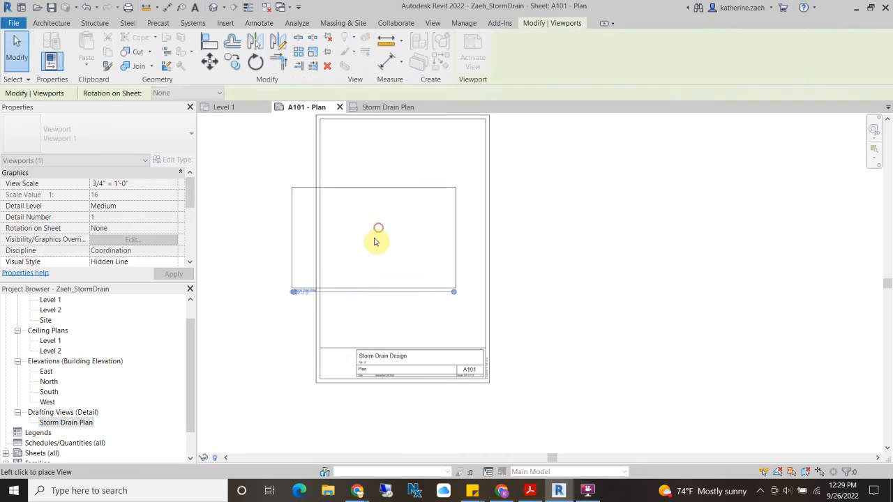
click(404, 216)
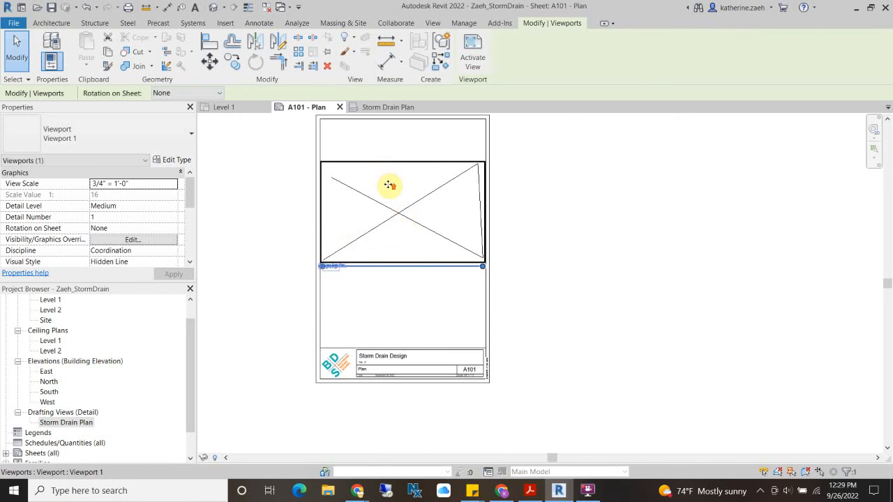
Examine the scale field below the sheet number in the title block.
scroll(389, 184, up, 2)
scroll(390, 209, up, 1)
click(730, 295)
scroll(572, 325, down, 4)
middle_drag(452, 379, 430, 286)
scroll(544, 377, up, 5)
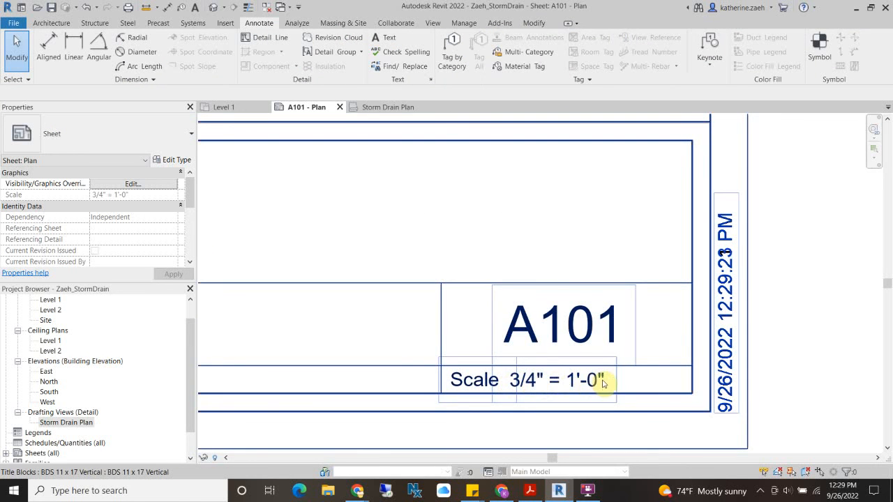
scroll(555, 379, down, 5)
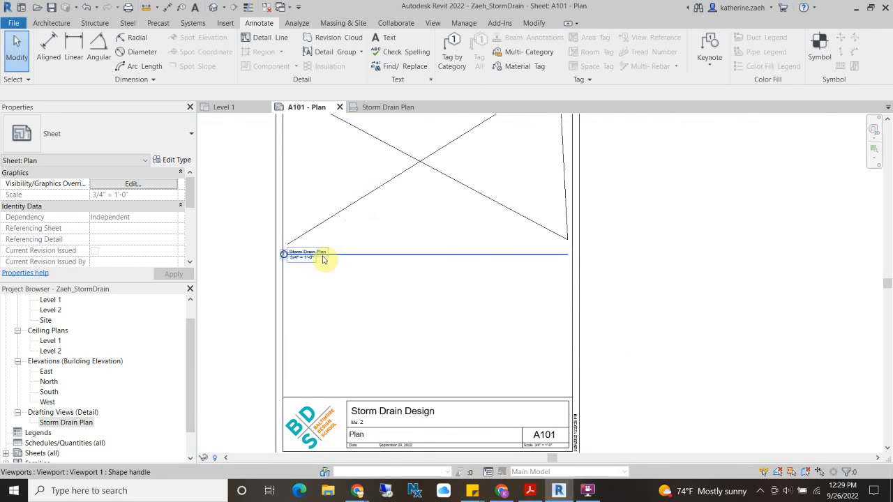
Select the Storm Drain Plan viewport and slightly adjust the right end of its title line.
click(485, 189)
click(385, 277)
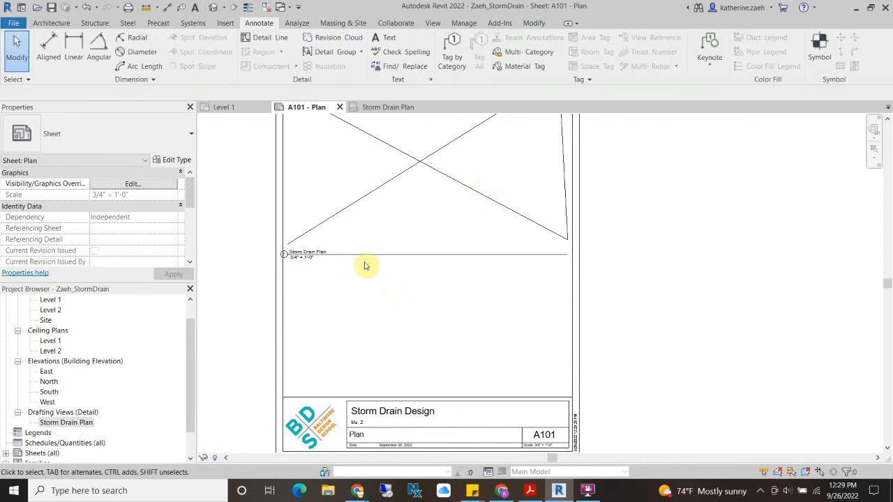
click(356, 202)
click(375, 271)
click(373, 209)
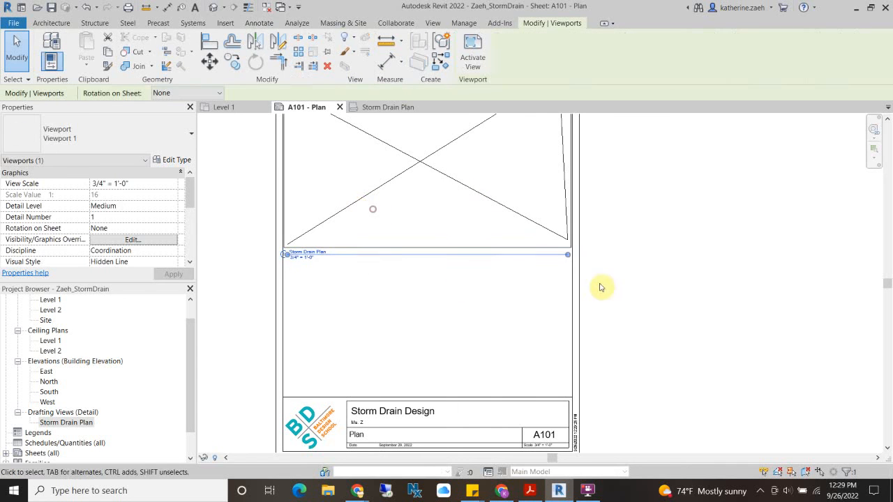
mouse_move(569, 257)
mouse_down()
mouse_move(458, 256)
mouse_move(574, 255)
mouse_move(566, 255)
mouse_up()
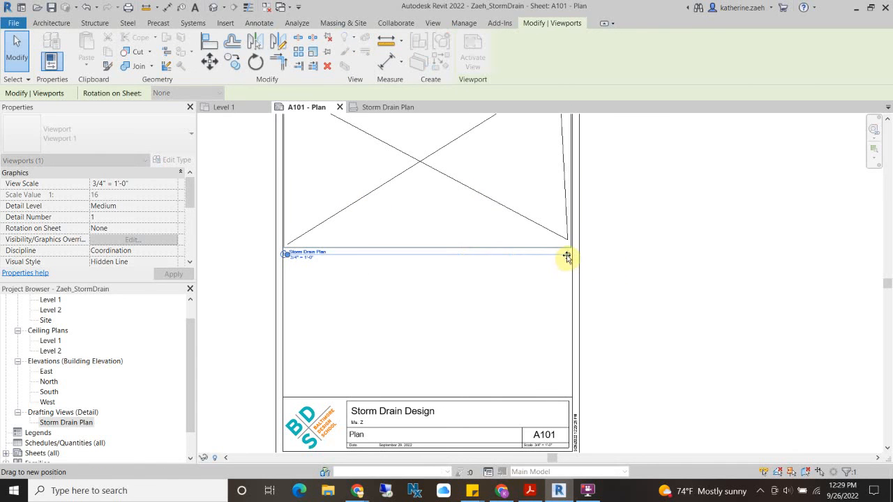
click(702, 270)
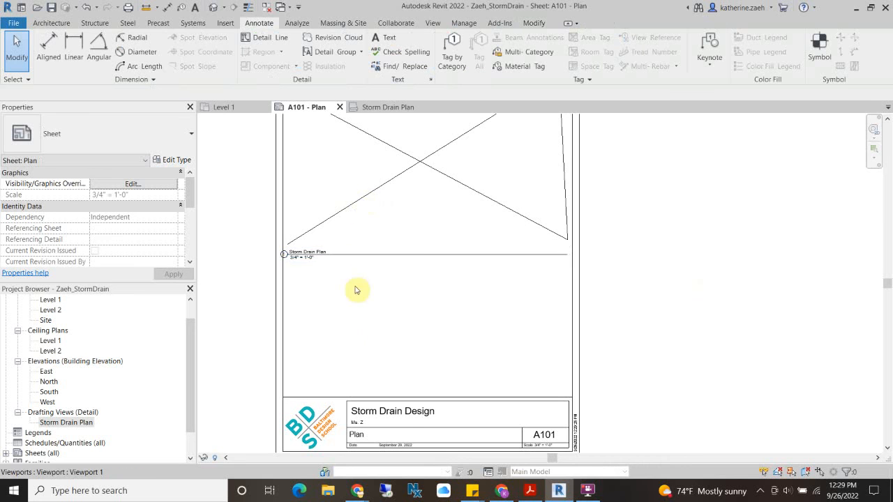
Move the Storm Drain Plan view title down, between the drawing and title block, and shorten its line to end inside the right border.
drag(359, 254, 365, 388)
drag(364, 389, 367, 302)
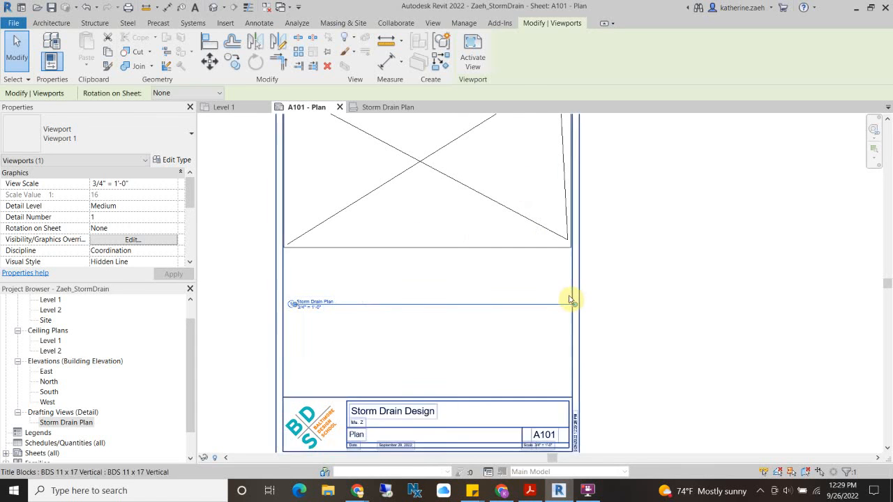
scroll(569, 300, up, 5)
mouse_move(570, 293)
mouse_down()
mouse_move(528, 303)
mouse_move(510, 291)
mouse_up()
scroll(509, 291, down, 5)
click(634, 261)
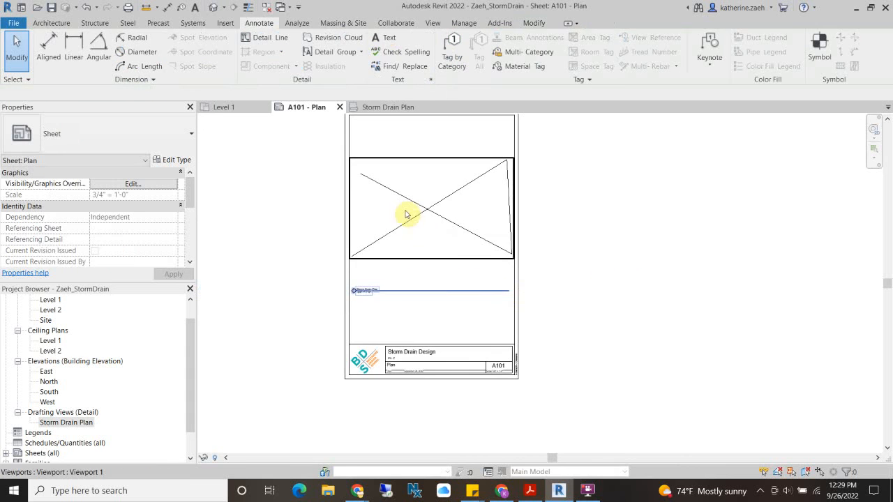